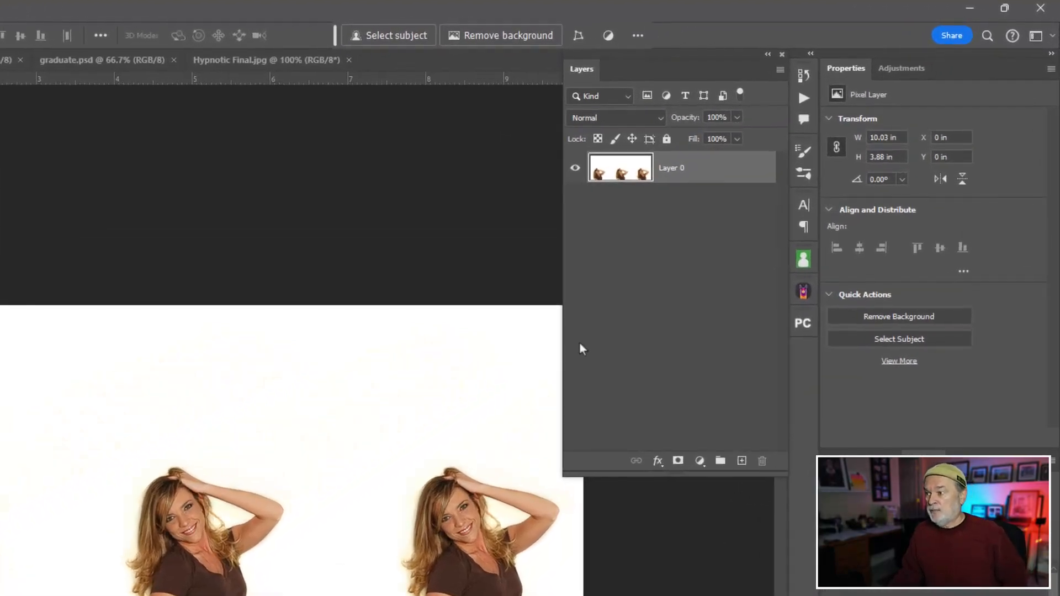
# Content-aware scale the layer in Content_Aware_3.psd from its left edge inward to about 70% width and apply it.
pyautogui.click(669, 176)
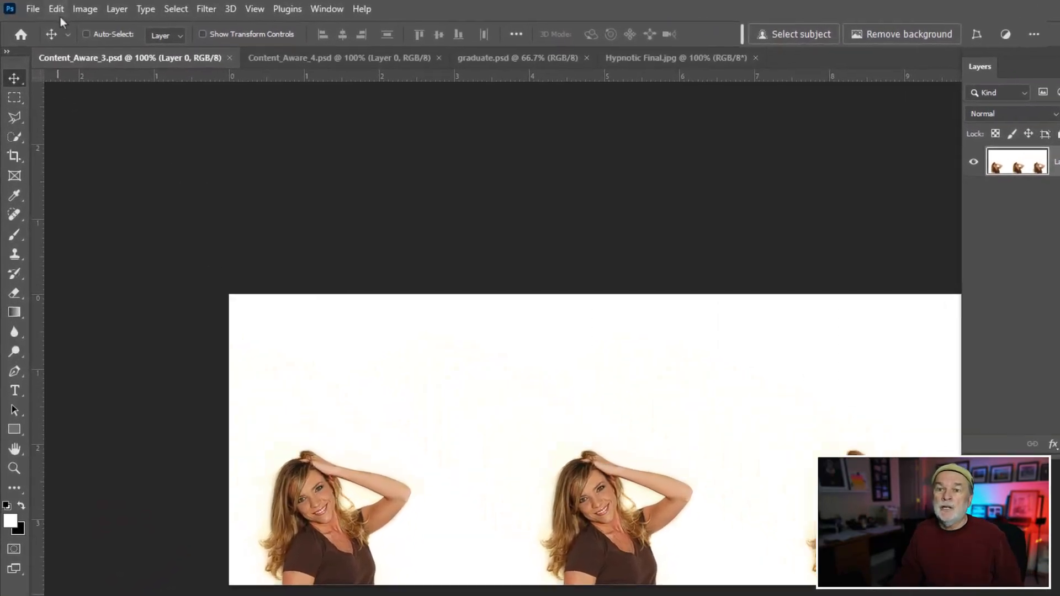
pyautogui.click(64, 11)
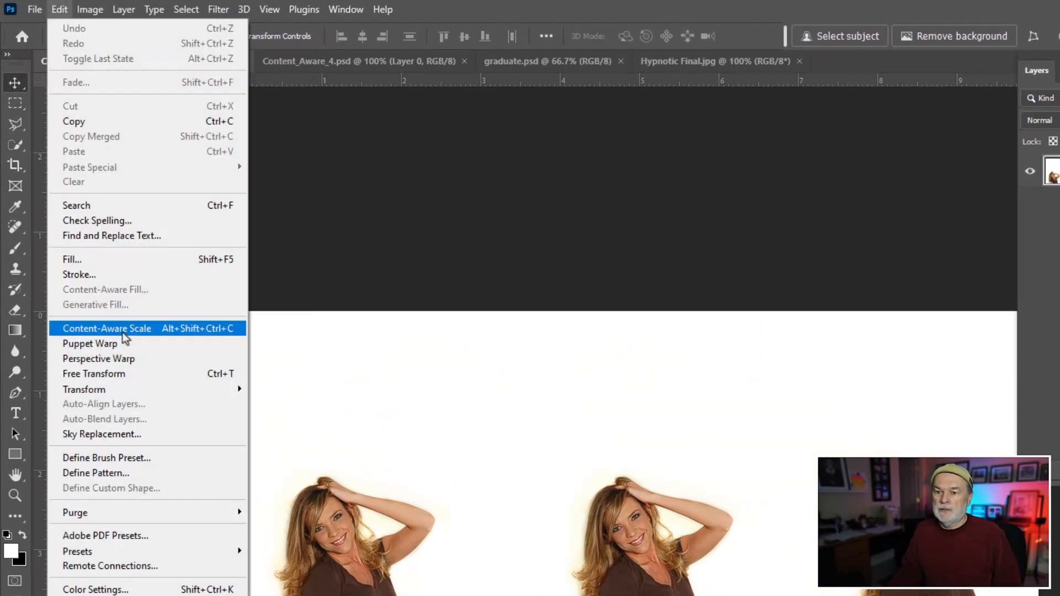
pyautogui.click(122, 330)
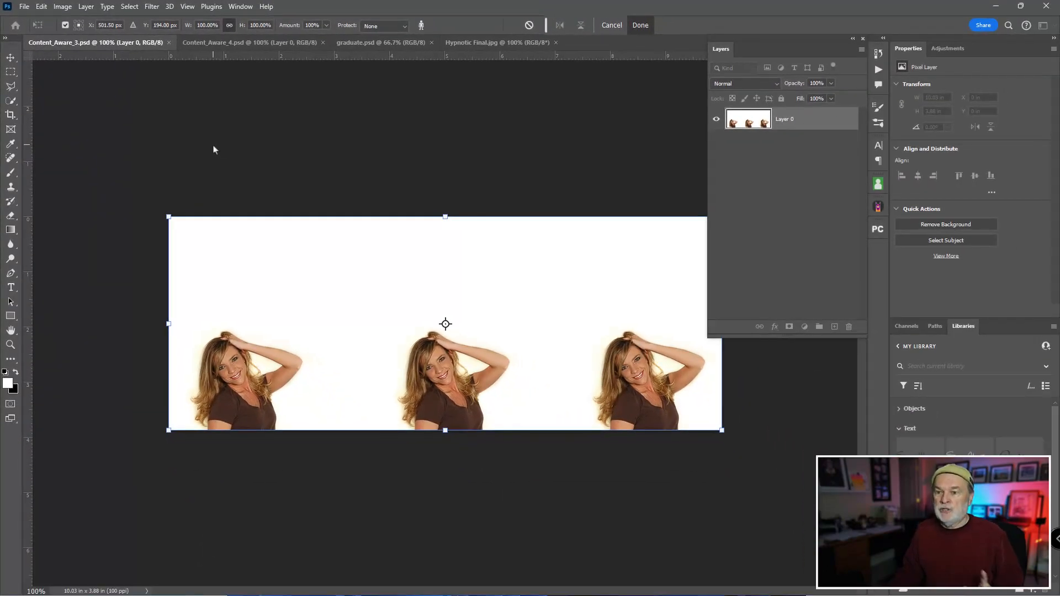
pyautogui.moveTo(169, 325)
pyautogui.mouseDown()
pyautogui.moveTo(224, 328)
pyautogui.moveTo(169, 327)
pyautogui.mouseUp()
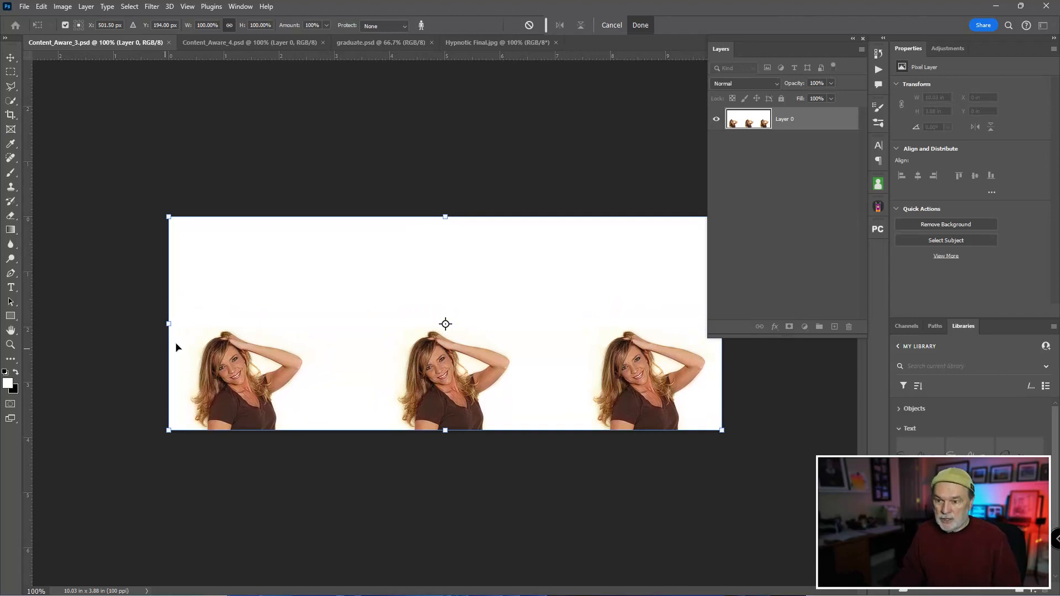
pyautogui.moveTo(169, 325); pyautogui.dragTo(337, 326)
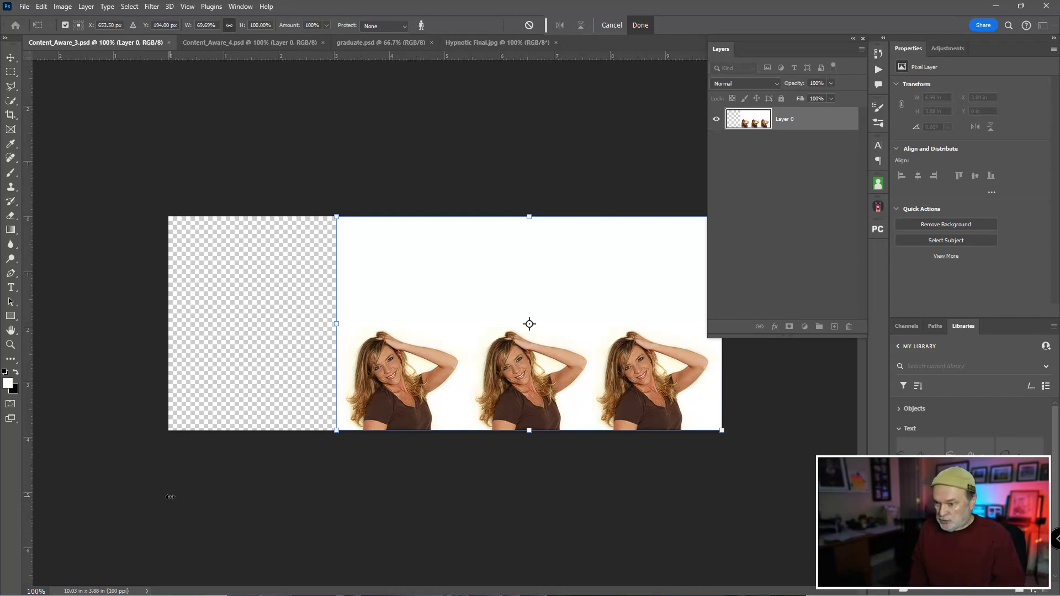
pyautogui.press('Return')
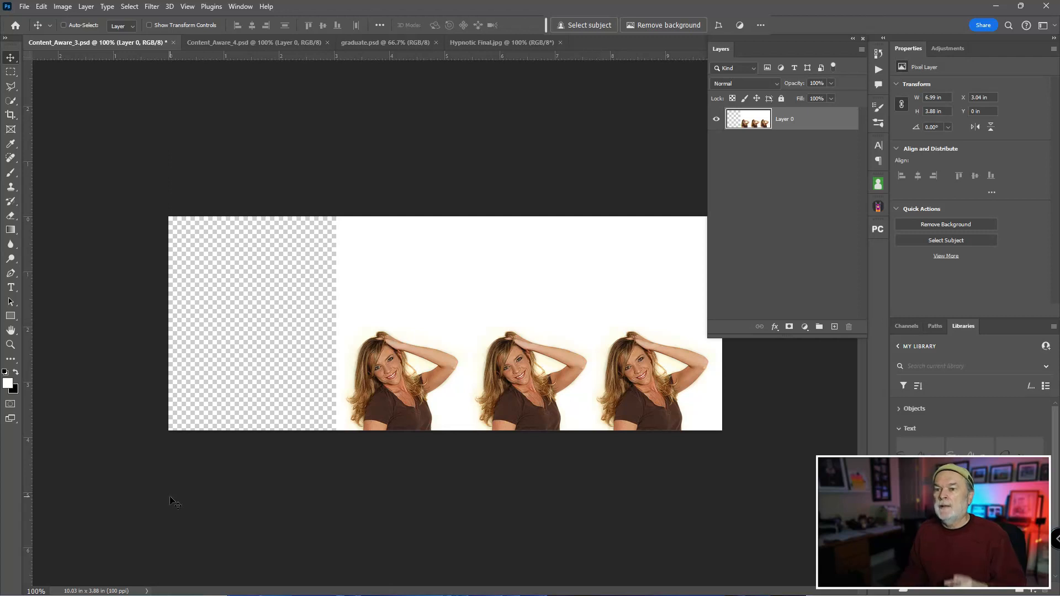
# In Content_Aware_4.psd, content-aware scale the layer from its left edge to about 73% width with skin tones protected.
pyautogui.click(273, 42)
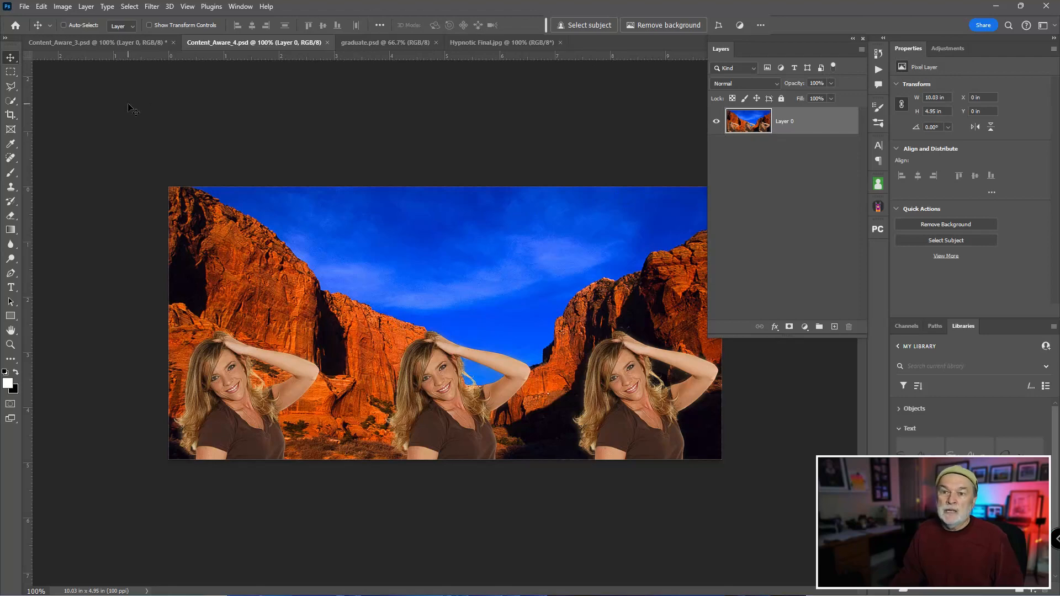
pyautogui.click(42, 7)
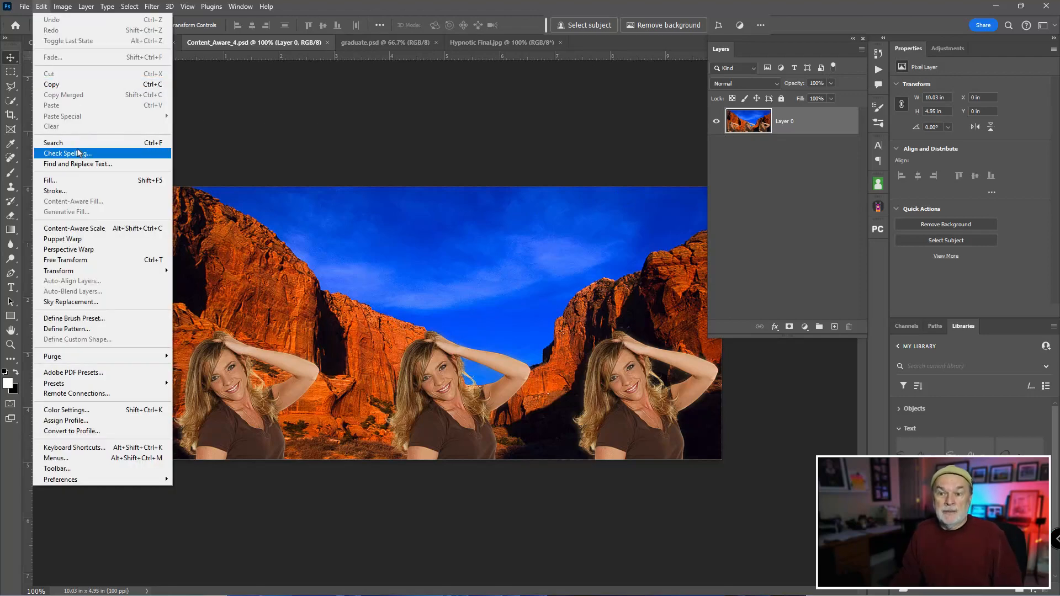
pyautogui.click(83, 229)
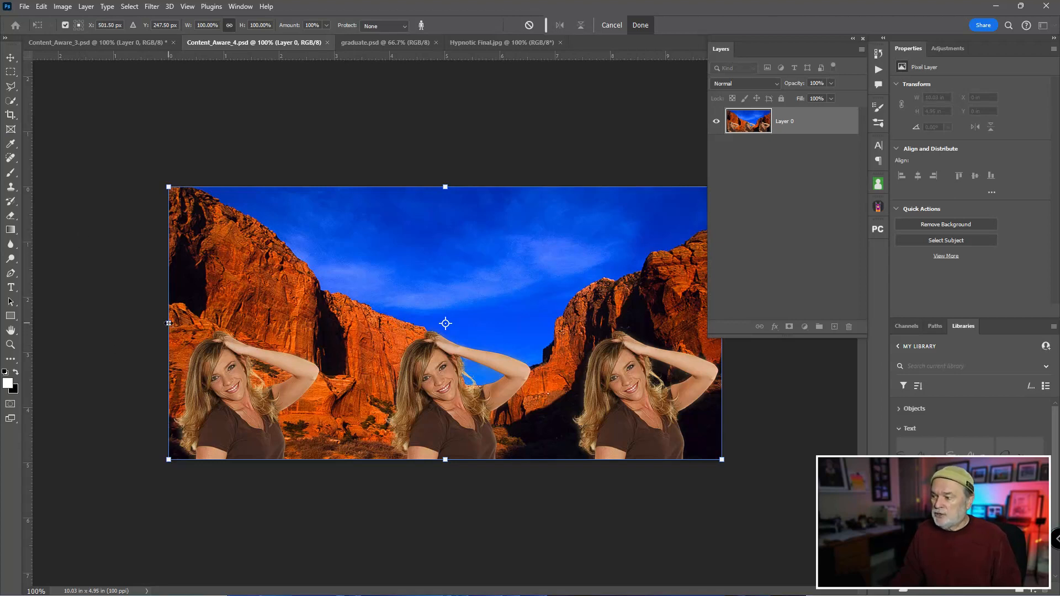
pyautogui.moveTo(169, 323); pyautogui.dragTo(282, 324)
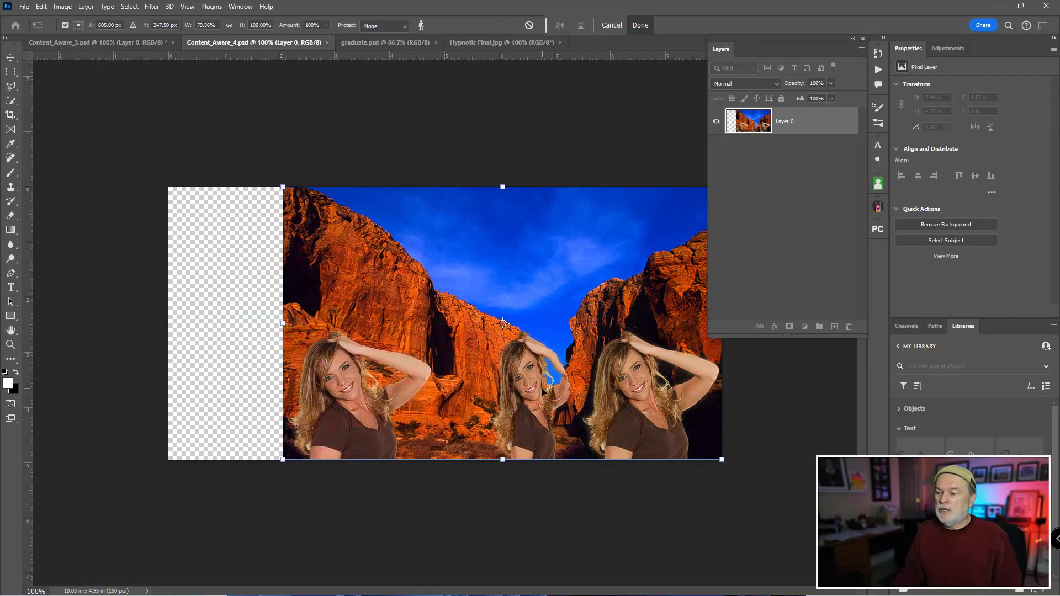
pyautogui.moveTo(281, 324); pyautogui.dragTo(169, 323)
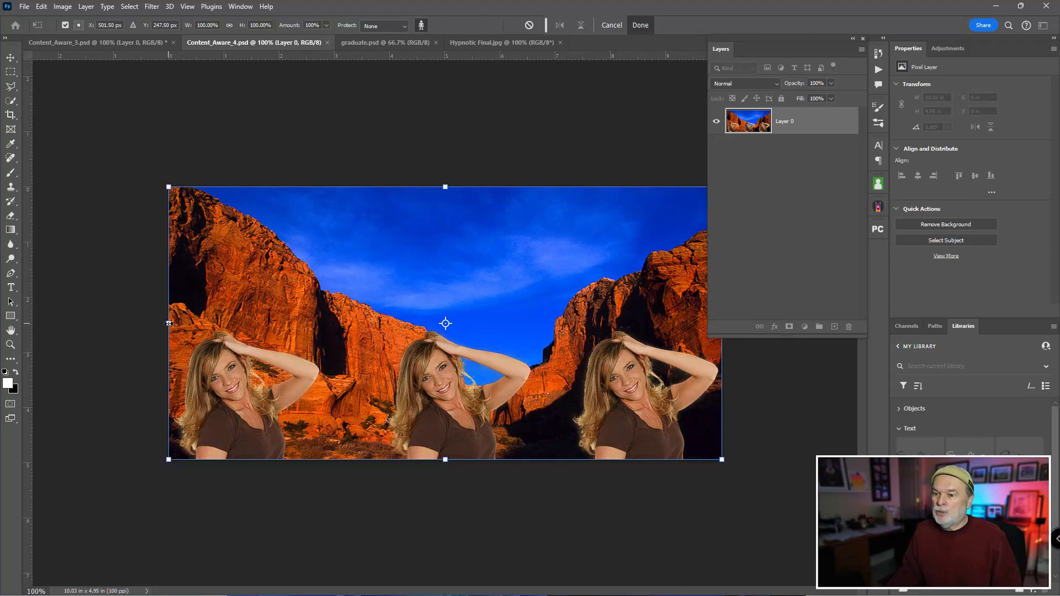
pyautogui.moveTo(168, 323); pyautogui.dragTo(316, 333)
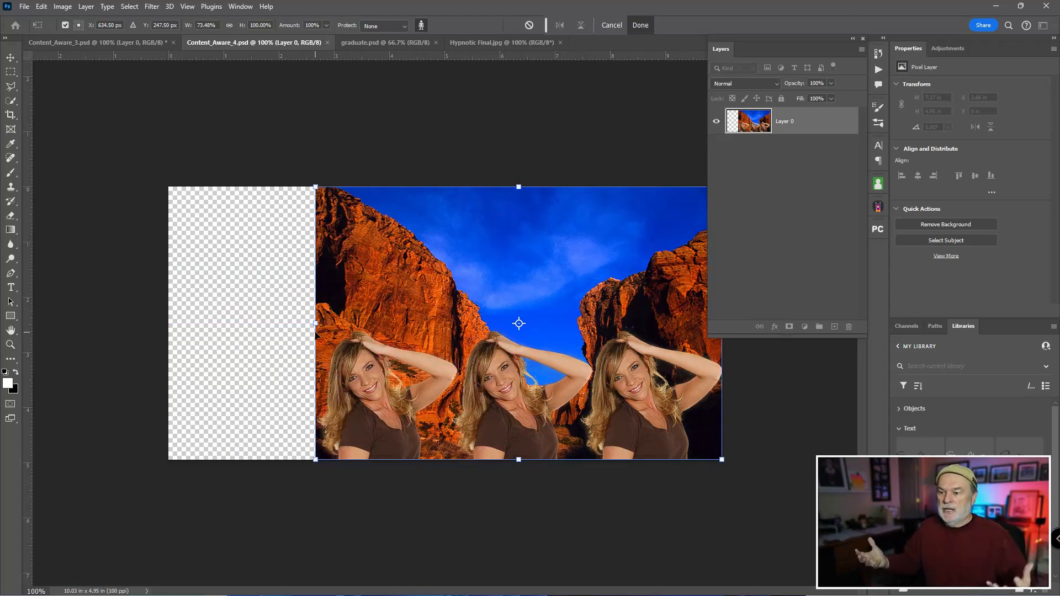
pyautogui.press('Return')
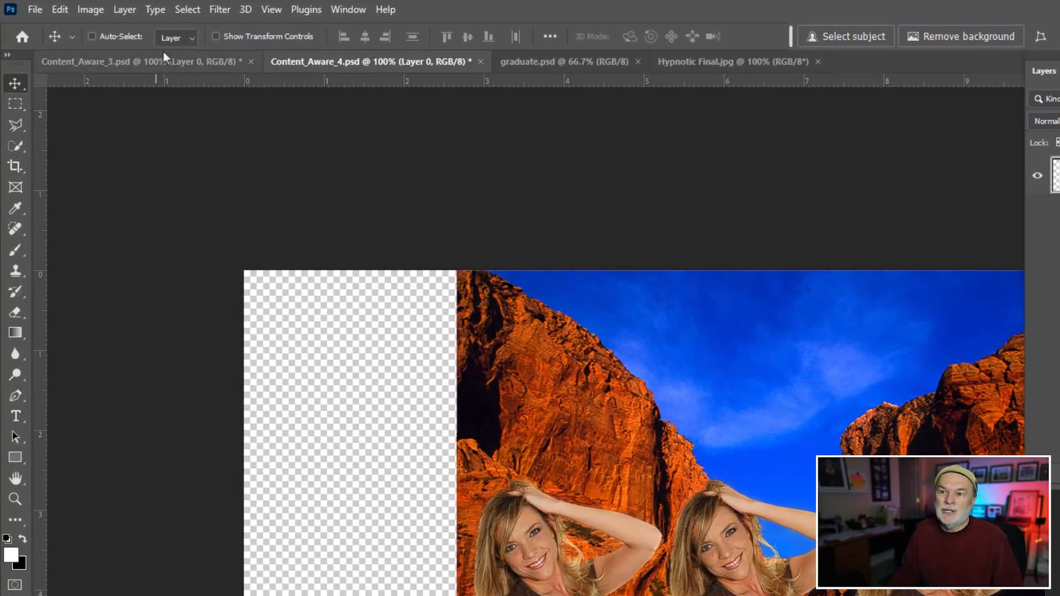
# Trim the transparent pixels away from all four sides of the canyon image.
pyautogui.click(91, 10)
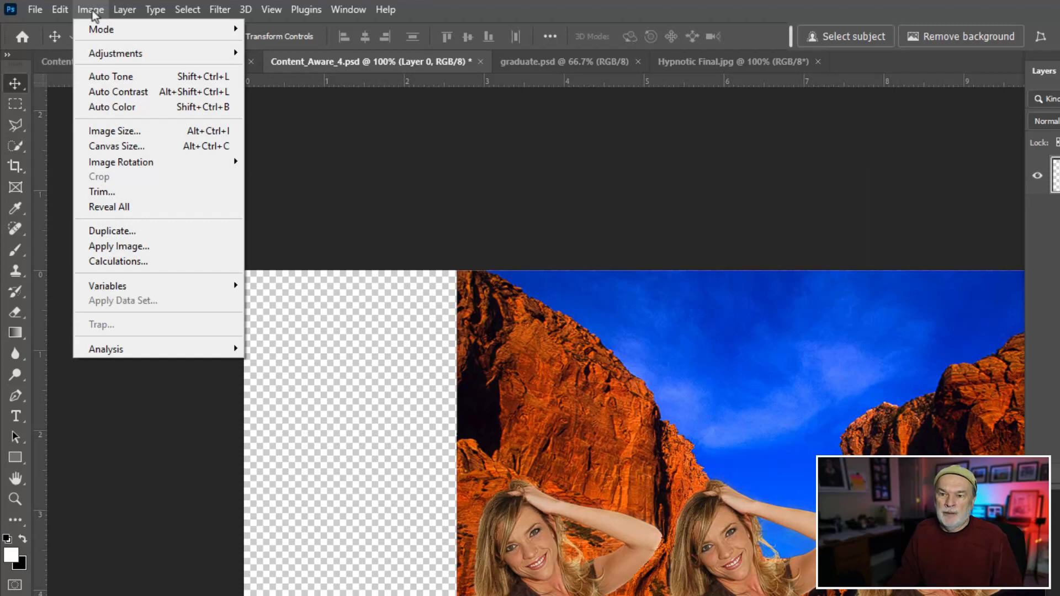
pyautogui.click(123, 194)
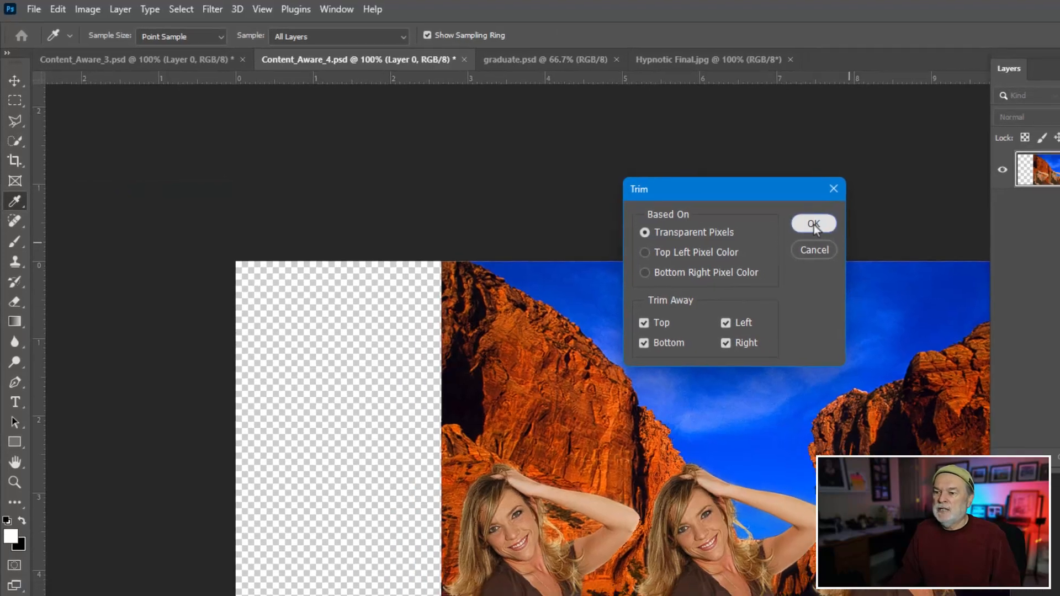
pyautogui.click(842, 233)
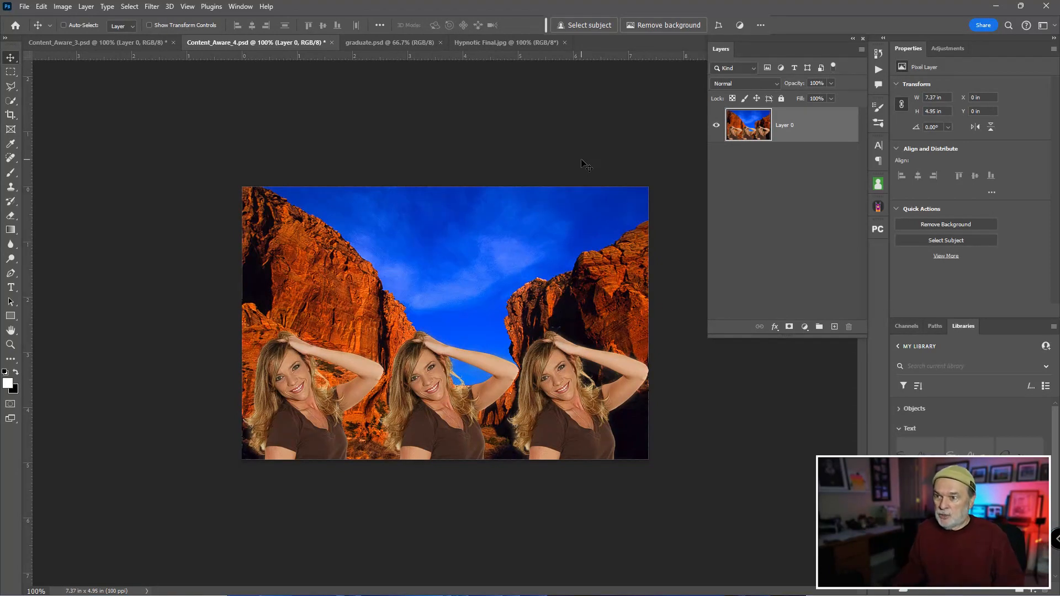
# Switch to graduate.psd and unlock its Background layer to make it a regular layer.
pyautogui.click(393, 44)
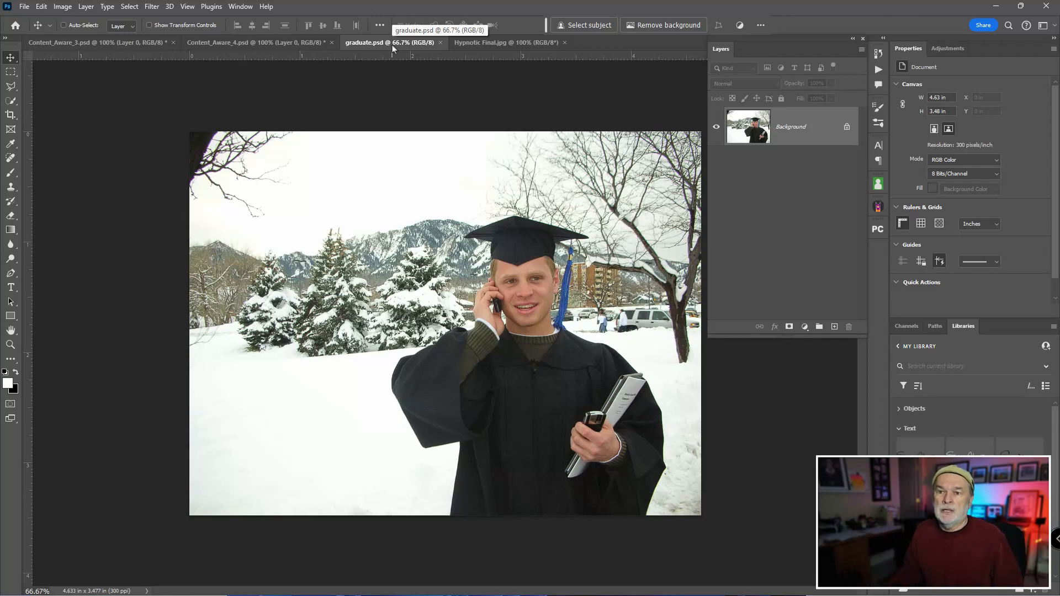
pyautogui.click(42, 7)
pyautogui.click(42, 7)
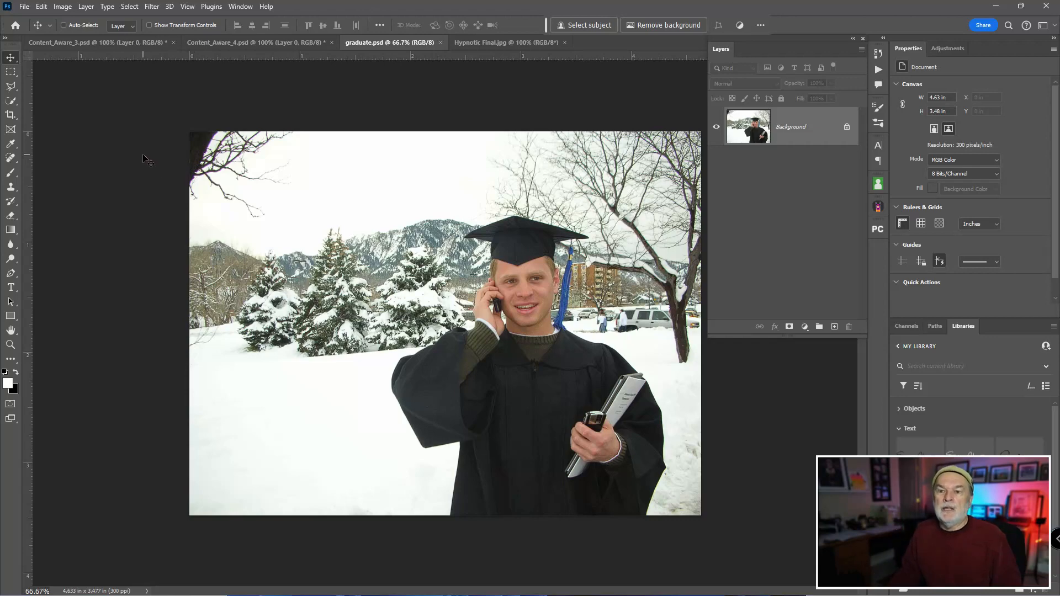
pyautogui.click(43, 8)
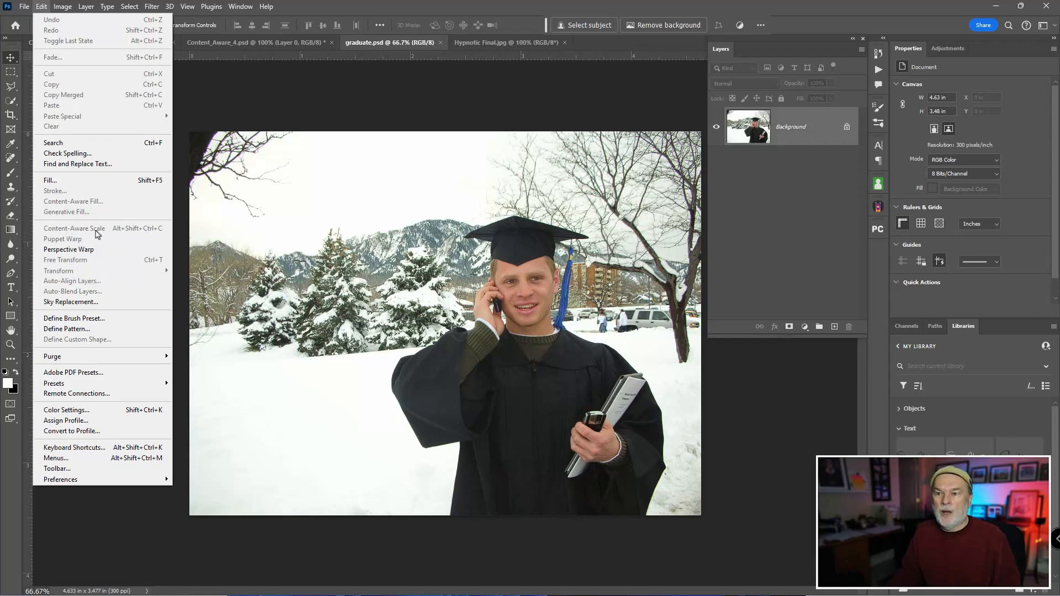
pyautogui.click(216, 98)
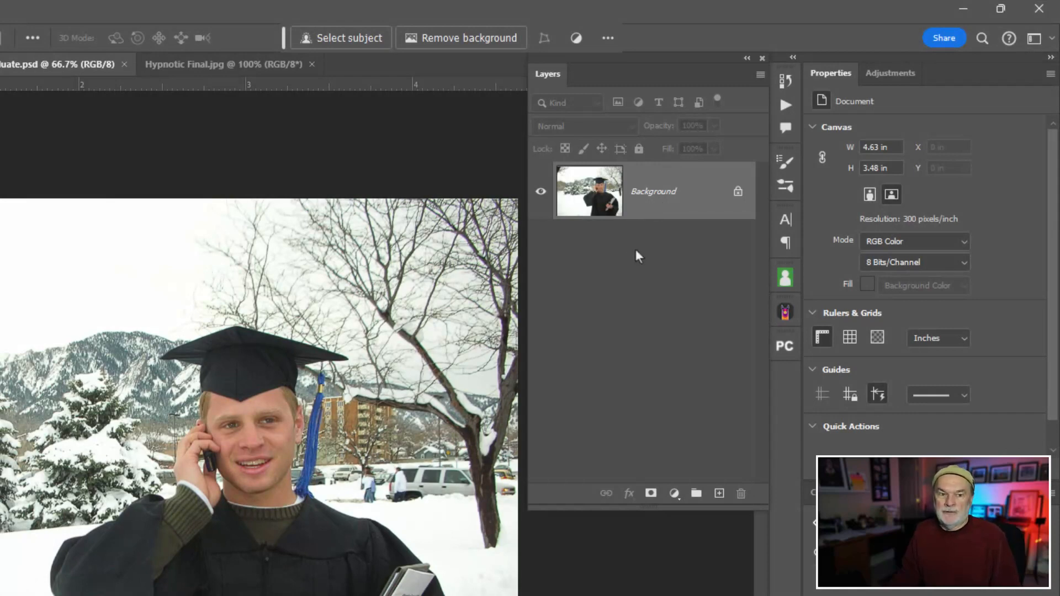
pyautogui.click(738, 192)
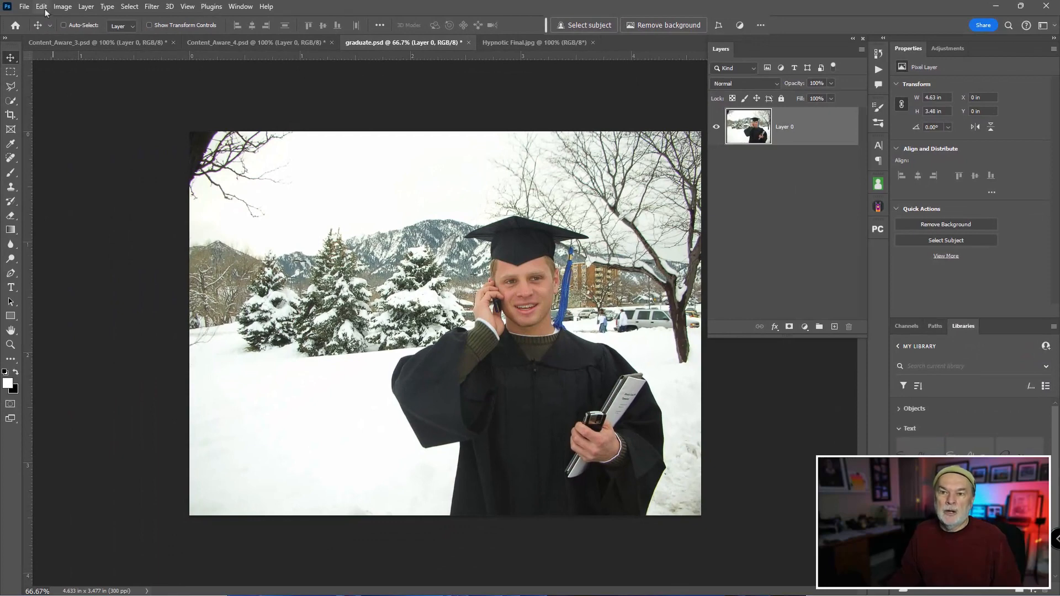
# Try content-aware scaling the graduate photo from its left edge to about 71% width without protection and restore its full width.
pyautogui.click(42, 6)
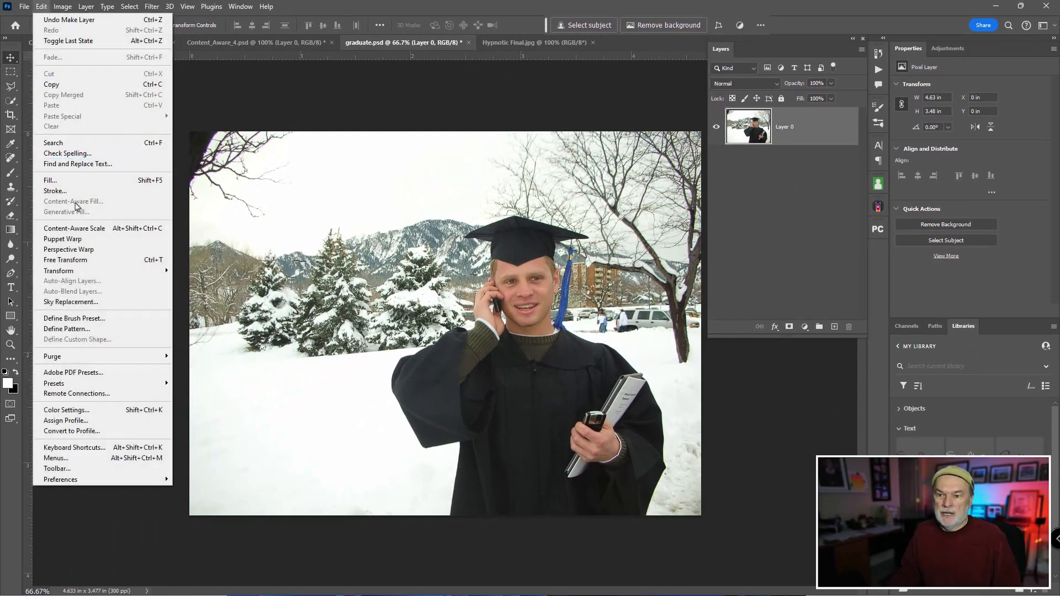
pyautogui.click(83, 230)
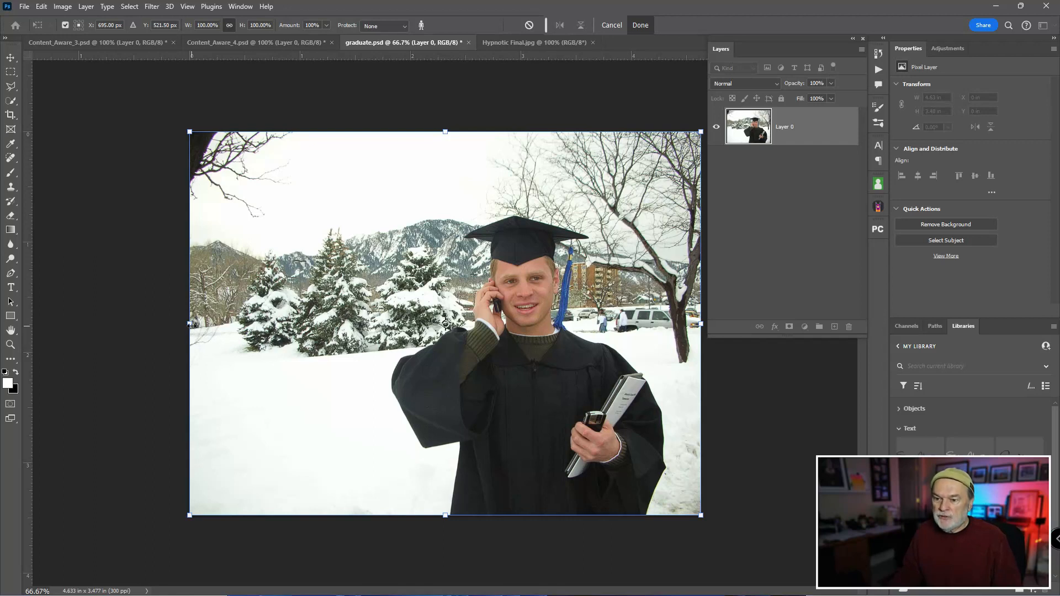
pyautogui.moveTo(190, 325); pyautogui.dragTo(338, 329)
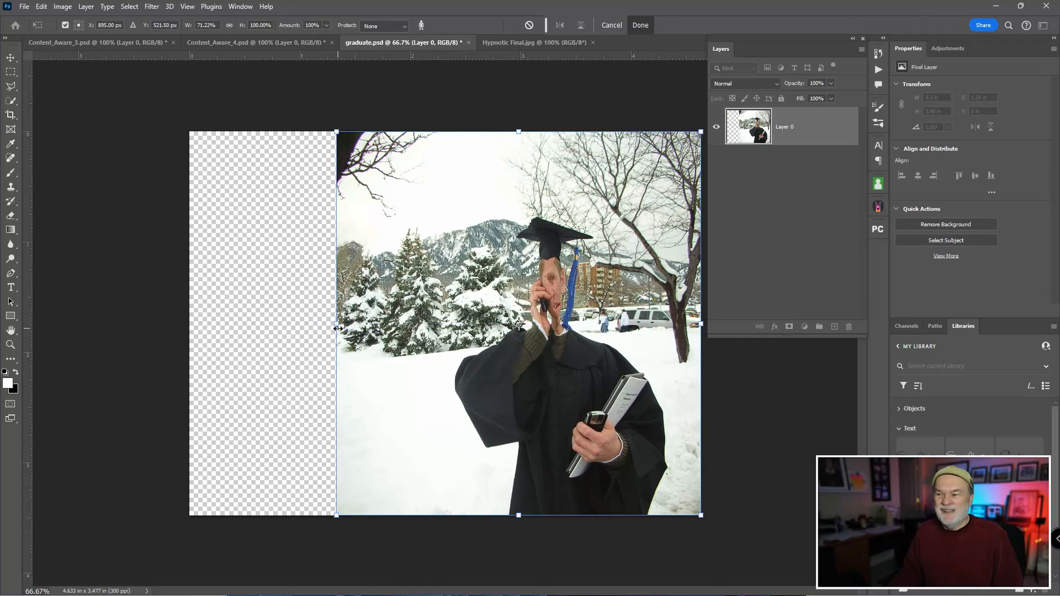
pyautogui.moveTo(338, 326); pyautogui.dragTo(190, 323)
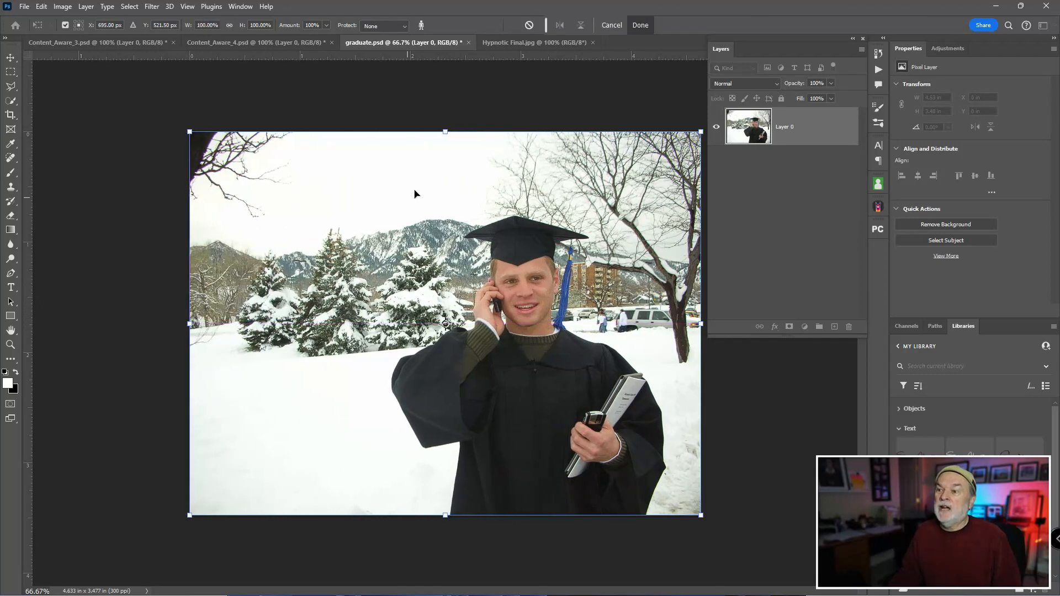
# Try scaling the graduate photo to about 68% width with skin tones protected, restore 100% width and turn the protection off.
pyautogui.click(422, 26)
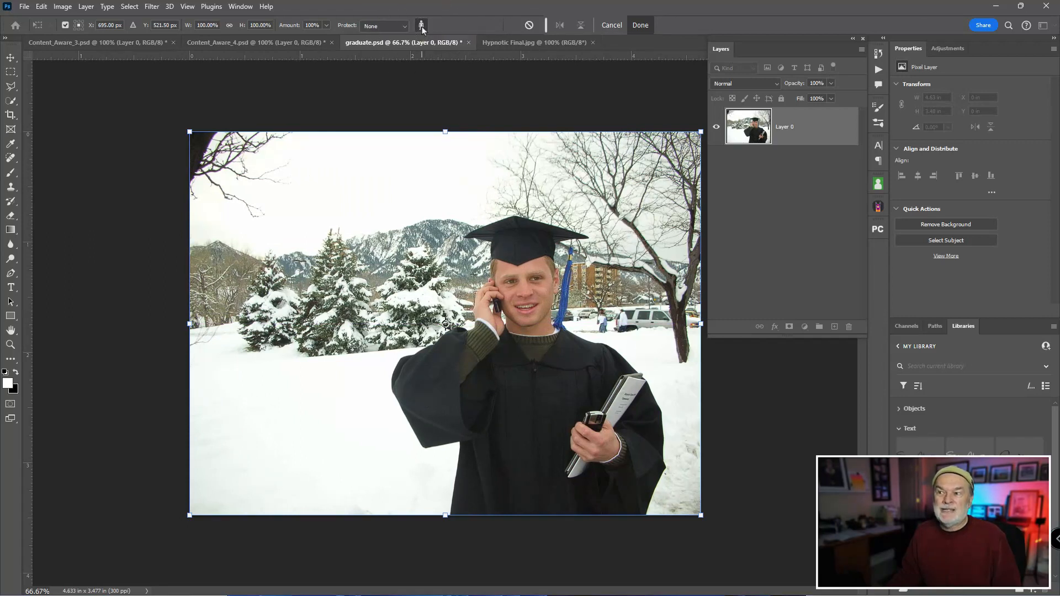
pyautogui.moveTo(191, 324); pyautogui.dragTo(354, 330)
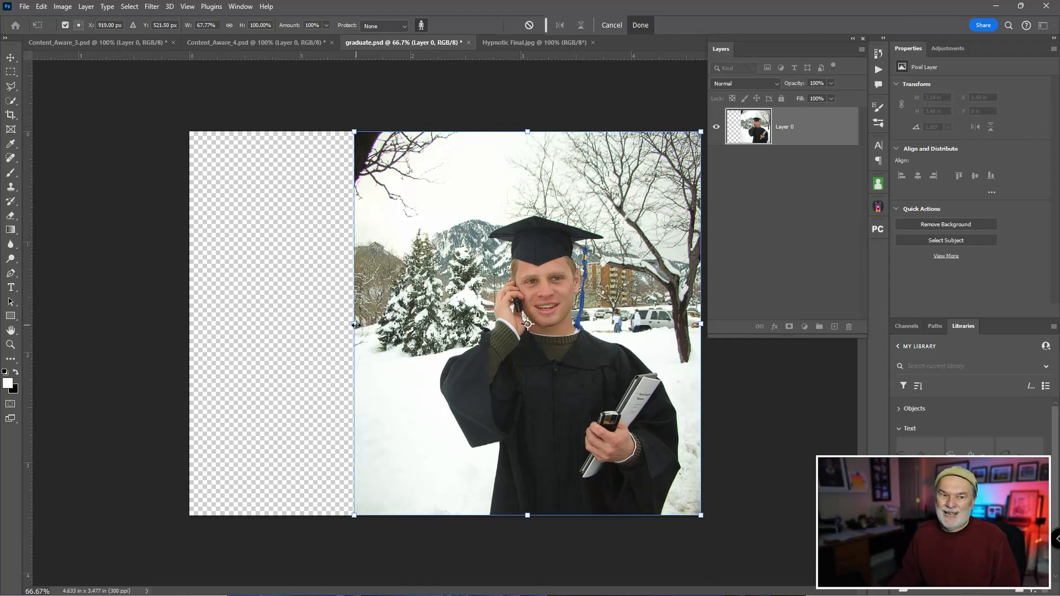
pyautogui.moveTo(356, 326); pyautogui.dragTo(189, 324)
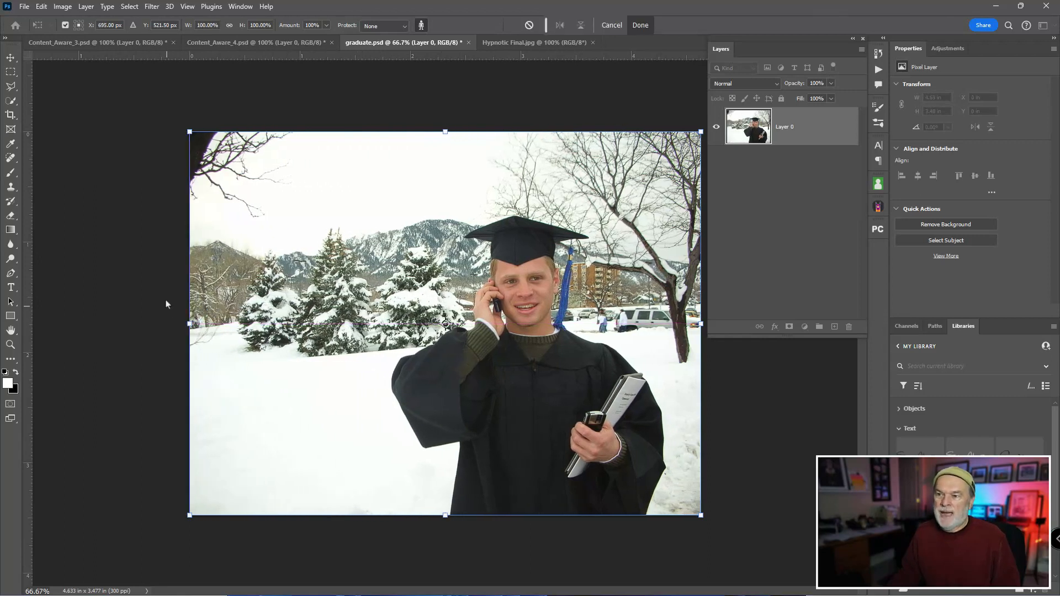
pyautogui.click(421, 27)
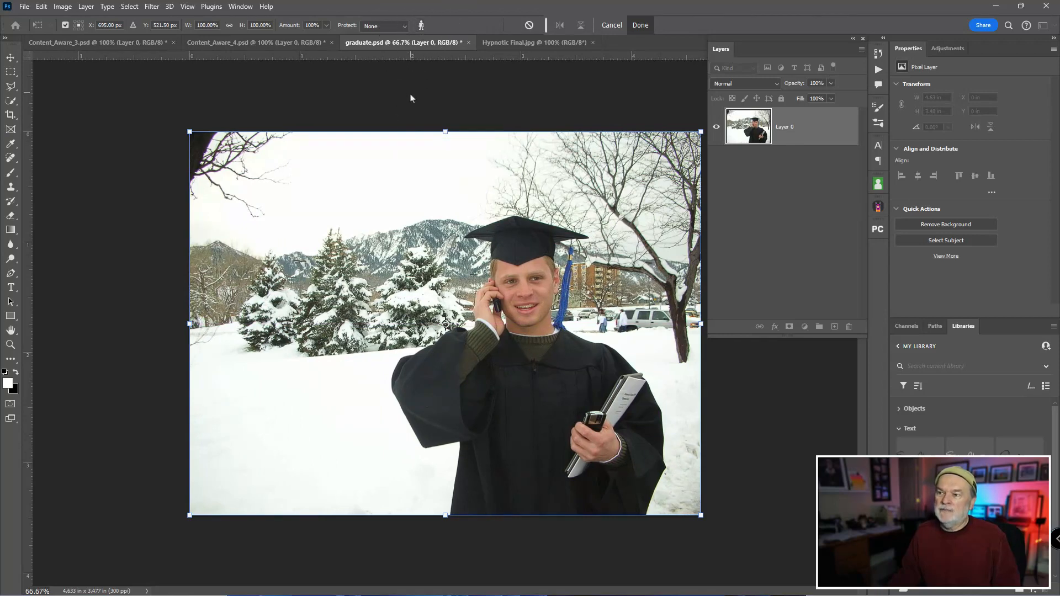
pyautogui.press('Return')
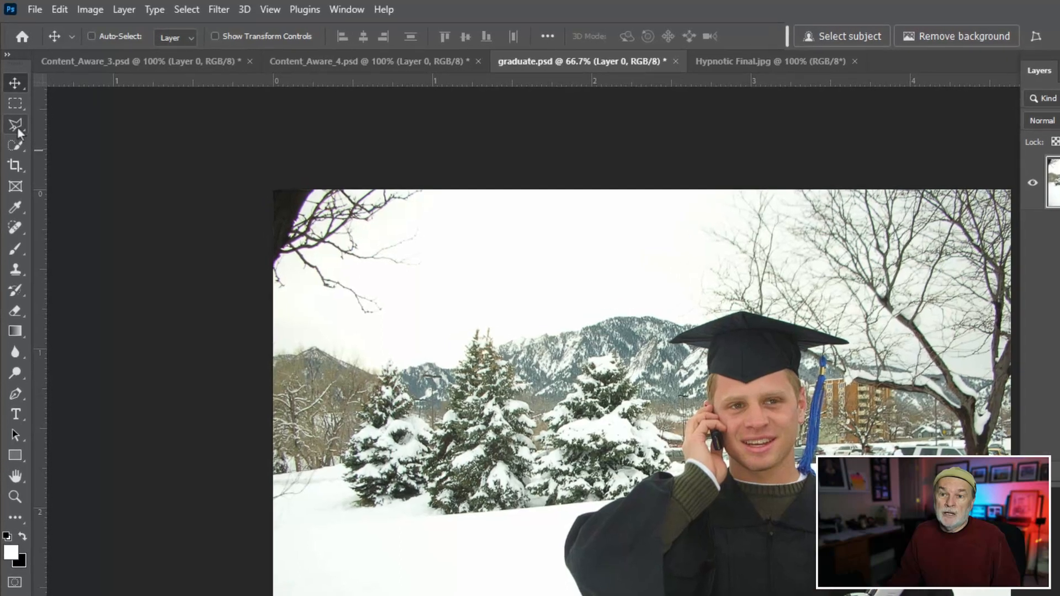
# Select the graduate with the Object Selection tool by framing him with a rectangle.
pyautogui.click(14, 110)
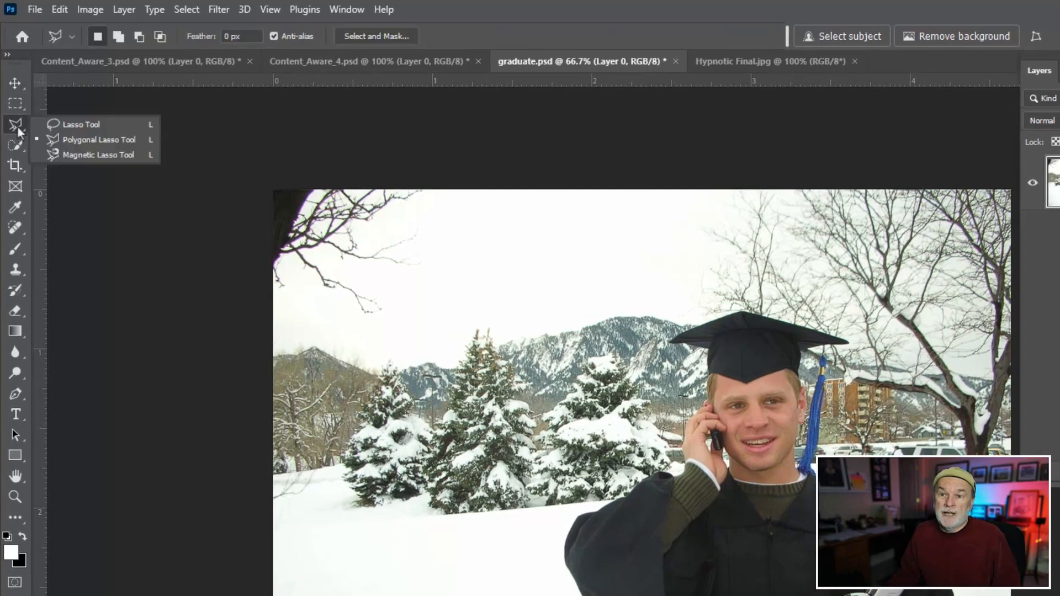
pyautogui.click(16, 146)
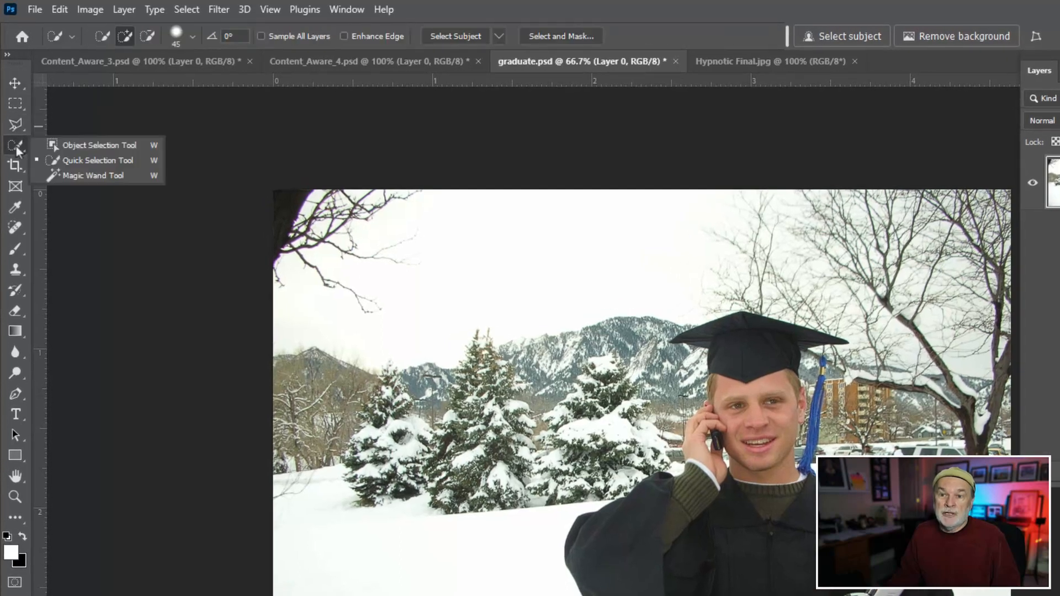
pyautogui.click(80, 148)
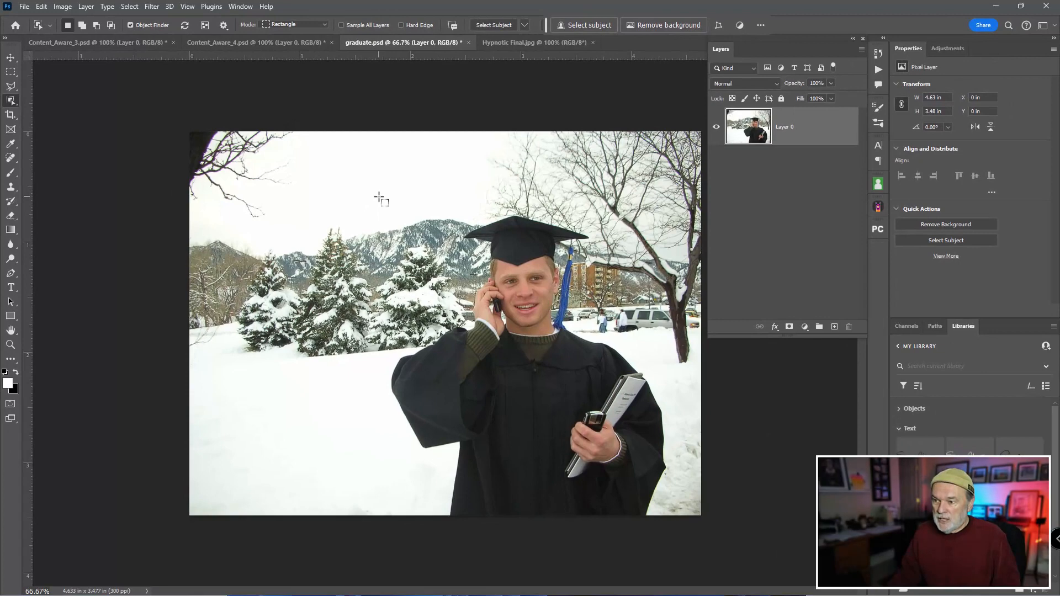
pyautogui.moveTo(379, 197); pyautogui.dragTo(677, 527)
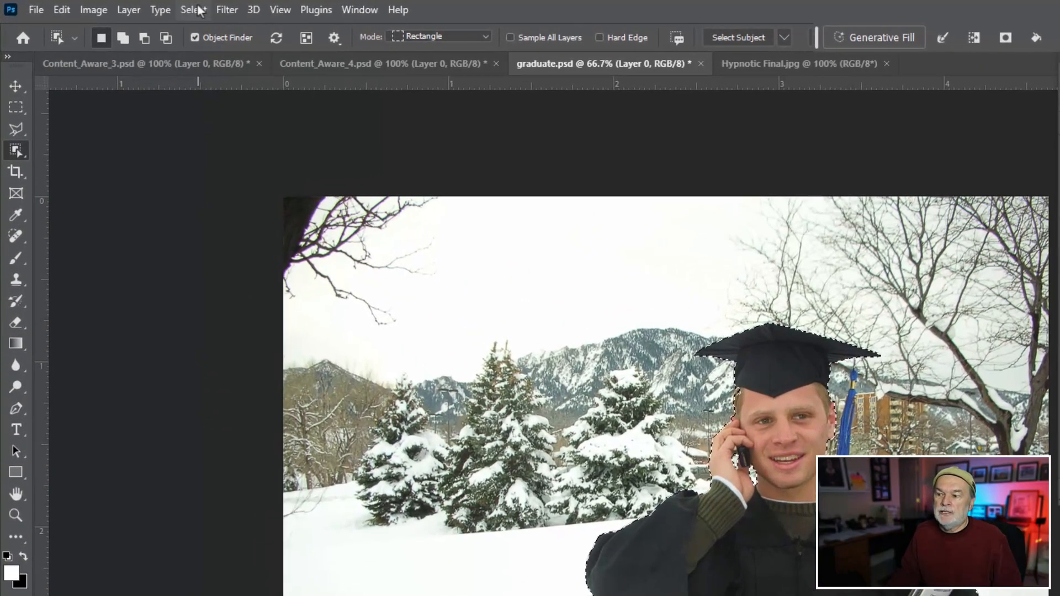
# Save the graduate selection as a new channel named Grad, deselect, and display the document's channels.
pyautogui.click(147, 7)
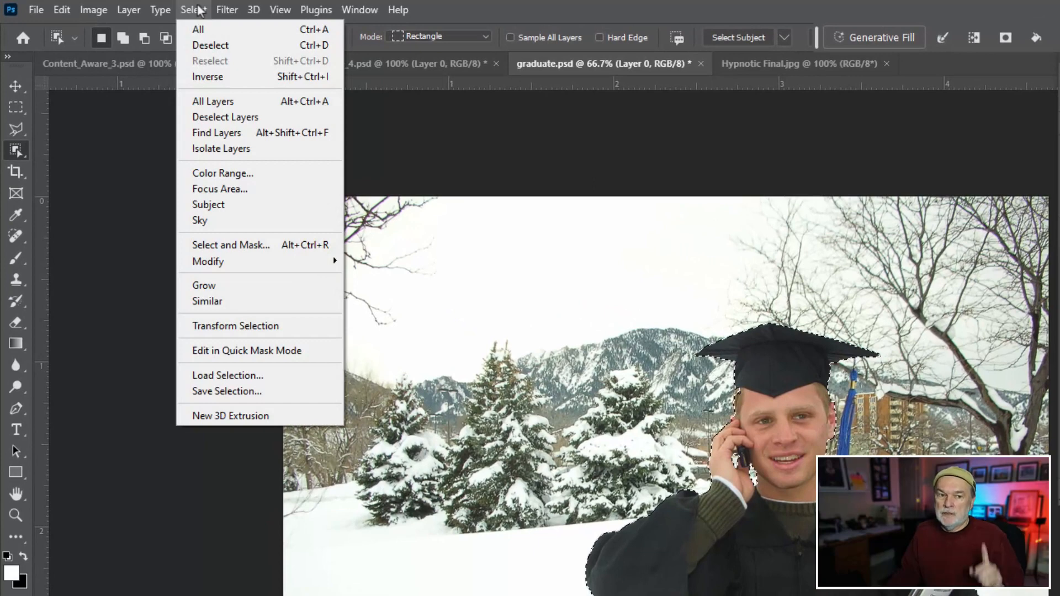
pyautogui.click(239, 394)
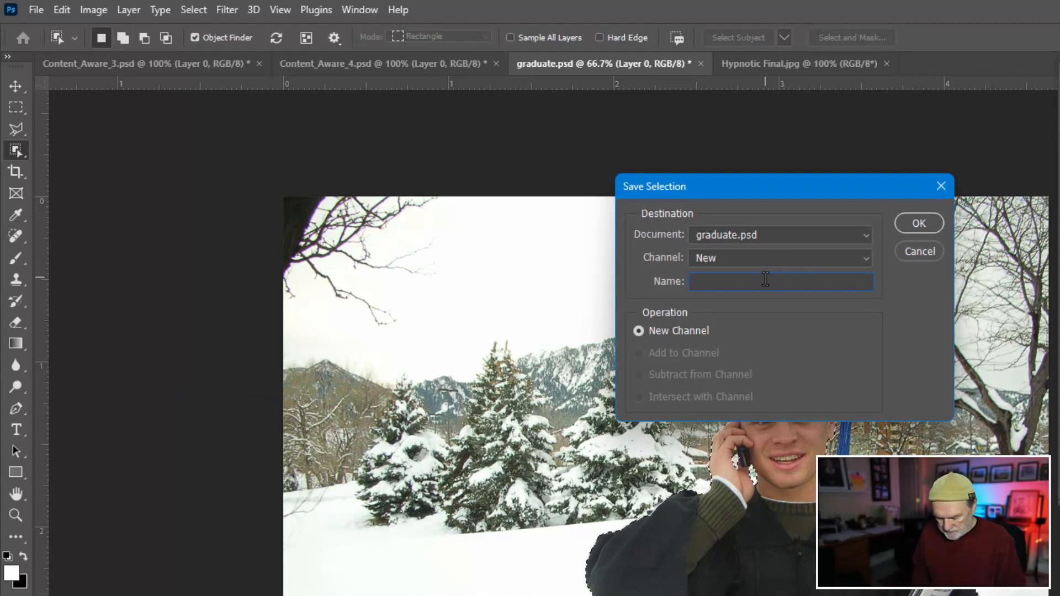
pyautogui.write('Grad')
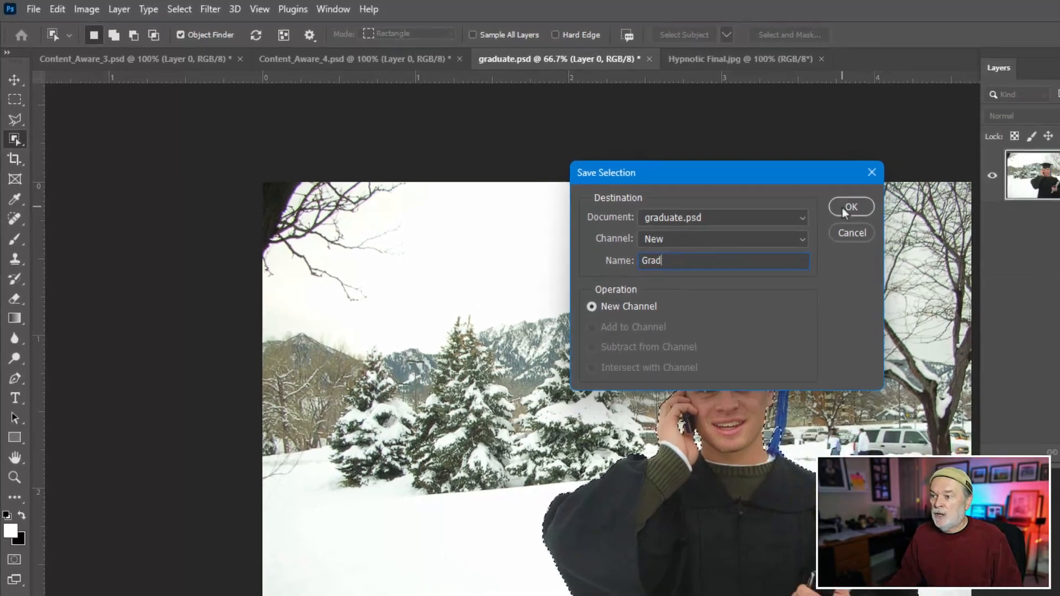
pyautogui.click(919, 223)
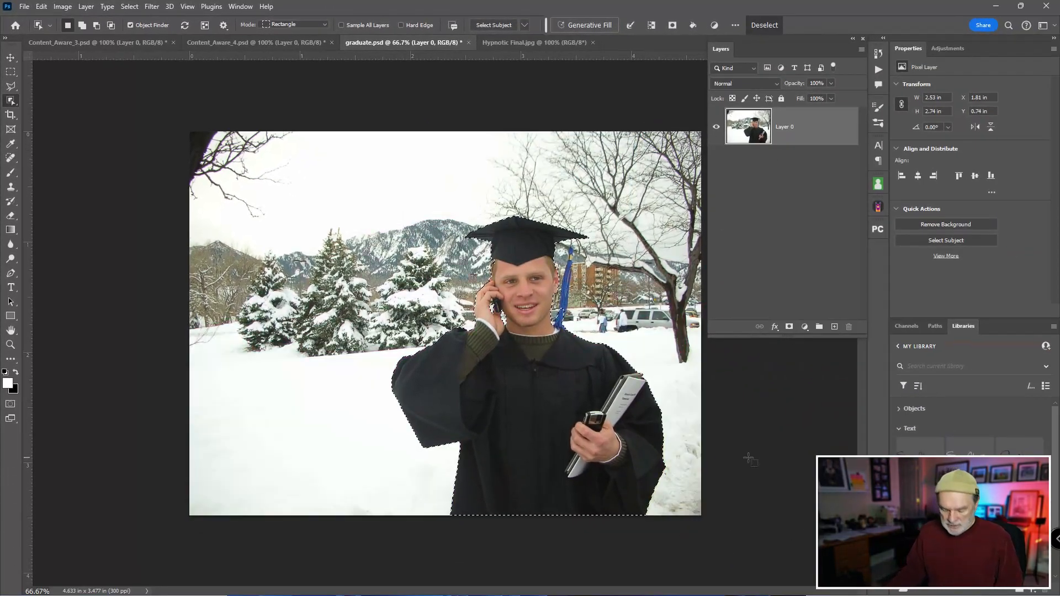
pyautogui.hotkey('ctrl', 'd')
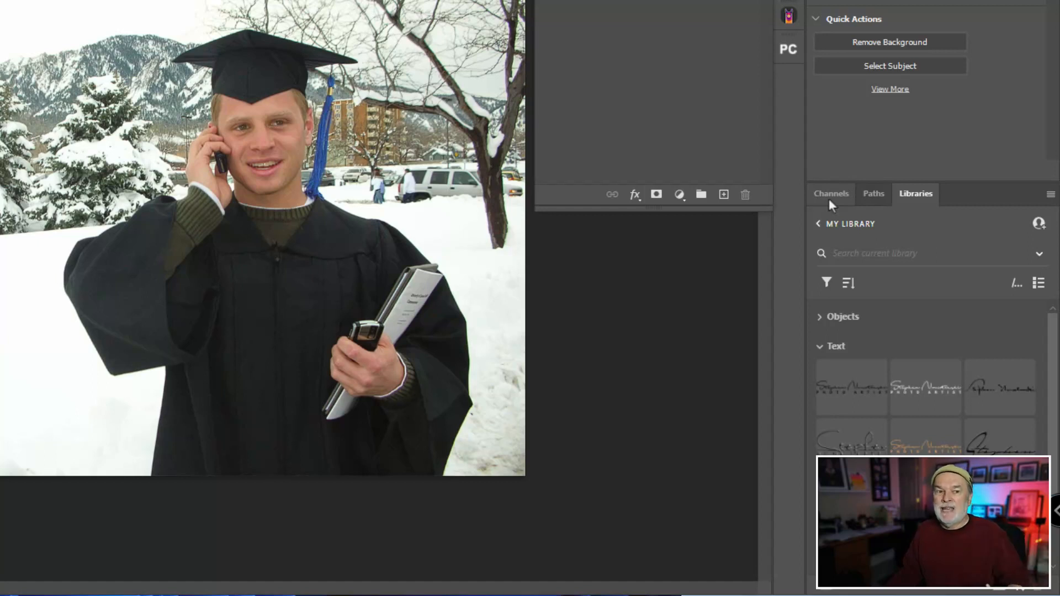
pyautogui.click(829, 198)
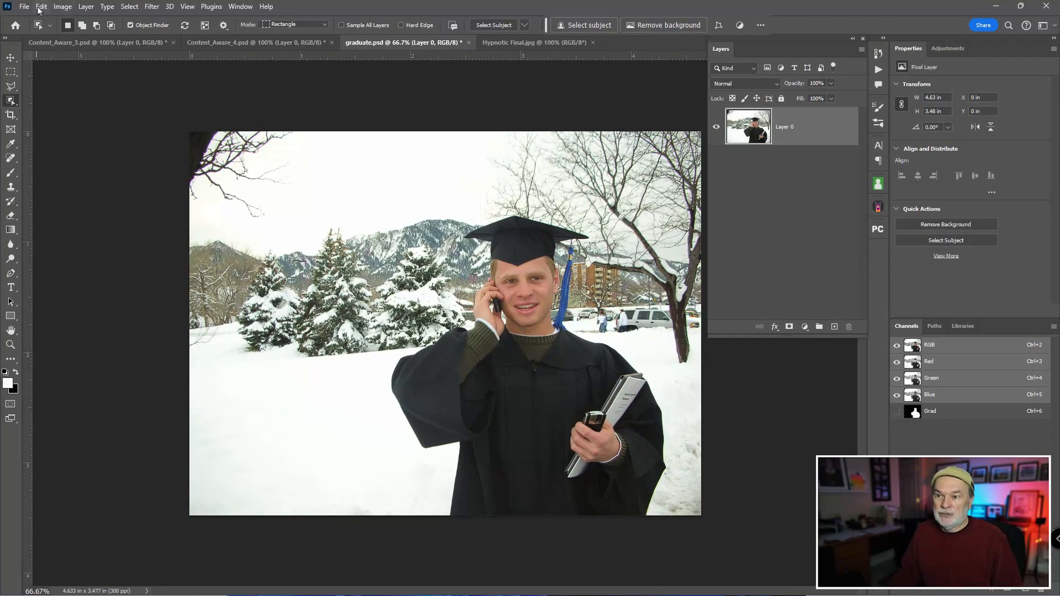
# Try content-aware scaling the graduate photo from its left edge to about 66% width with Grad protected, and restore its full width.
pyautogui.click(40, 7)
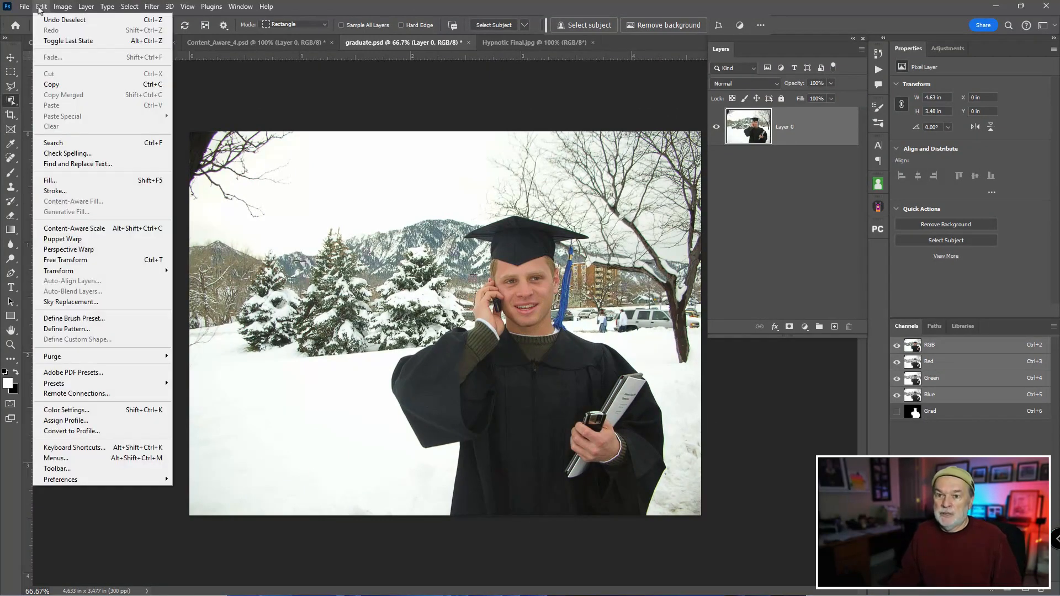
pyautogui.click(65, 232)
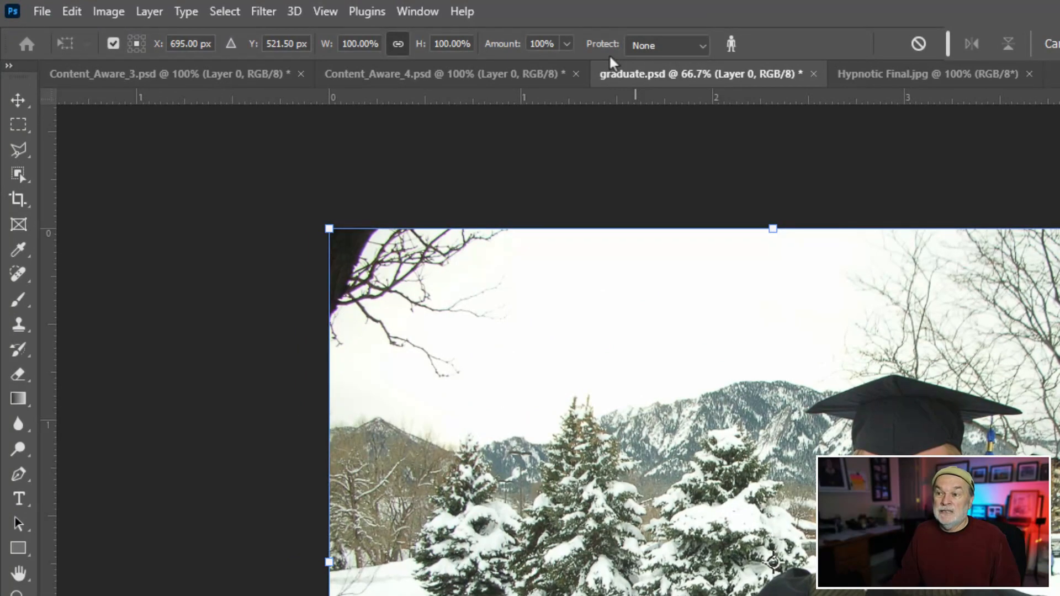
pyautogui.click(702, 46)
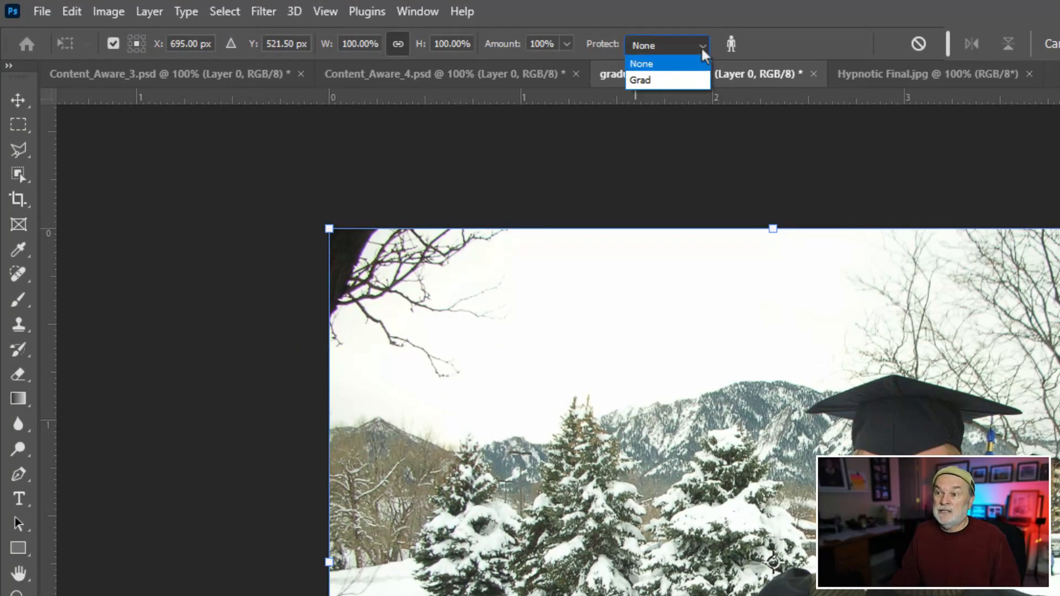
pyautogui.click(659, 79)
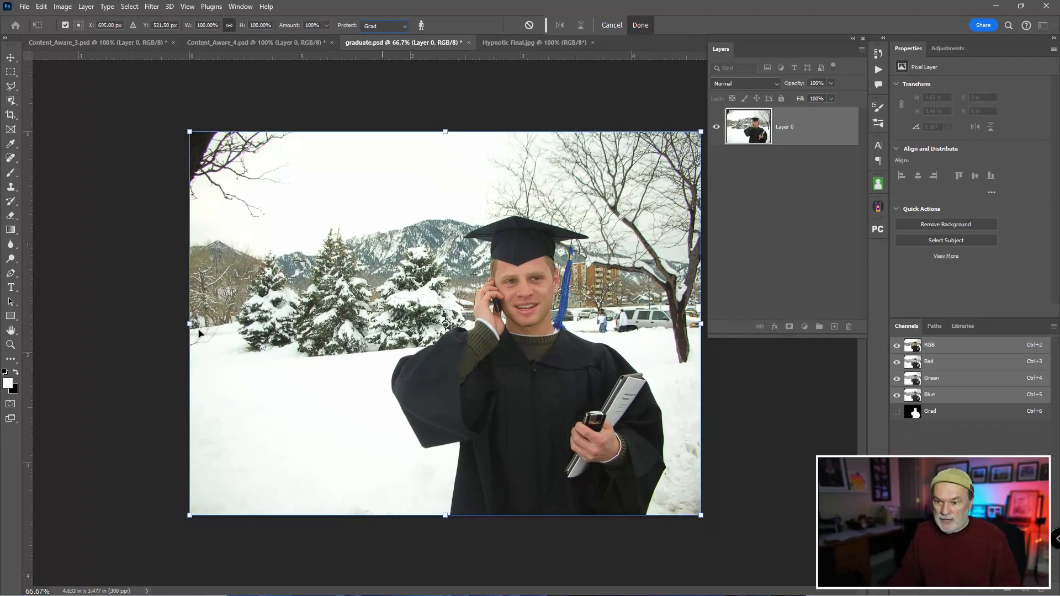
pyautogui.moveTo(189, 324)
pyautogui.mouseDown()
pyautogui.moveTo(392, 327)
pyautogui.moveTo(177, 341)
pyautogui.moveTo(190, 343)
pyautogui.mouseUp()
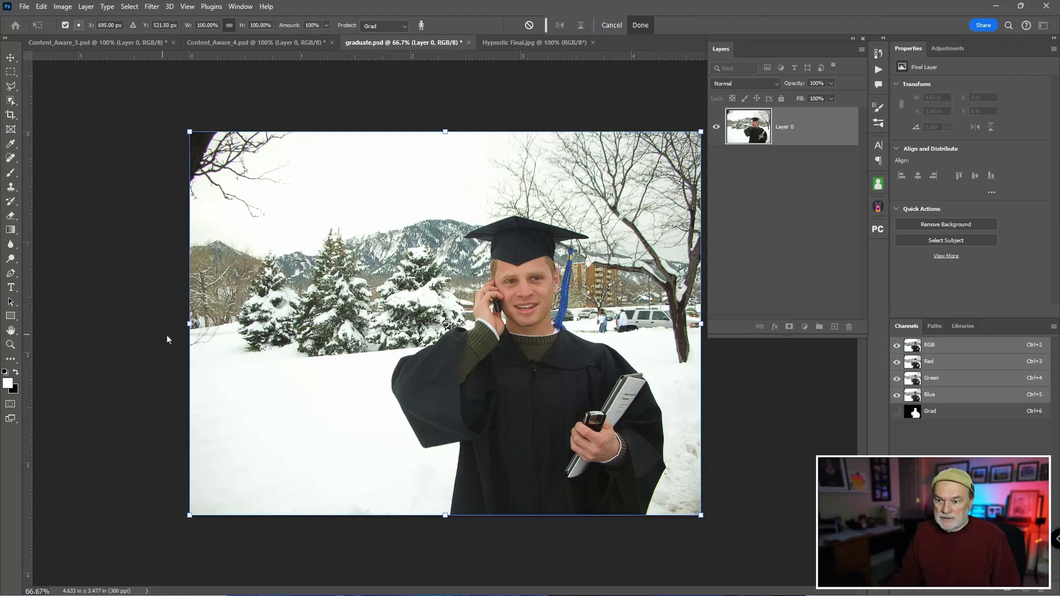
pyautogui.moveTo(190, 325); pyautogui.dragTo(363, 329)
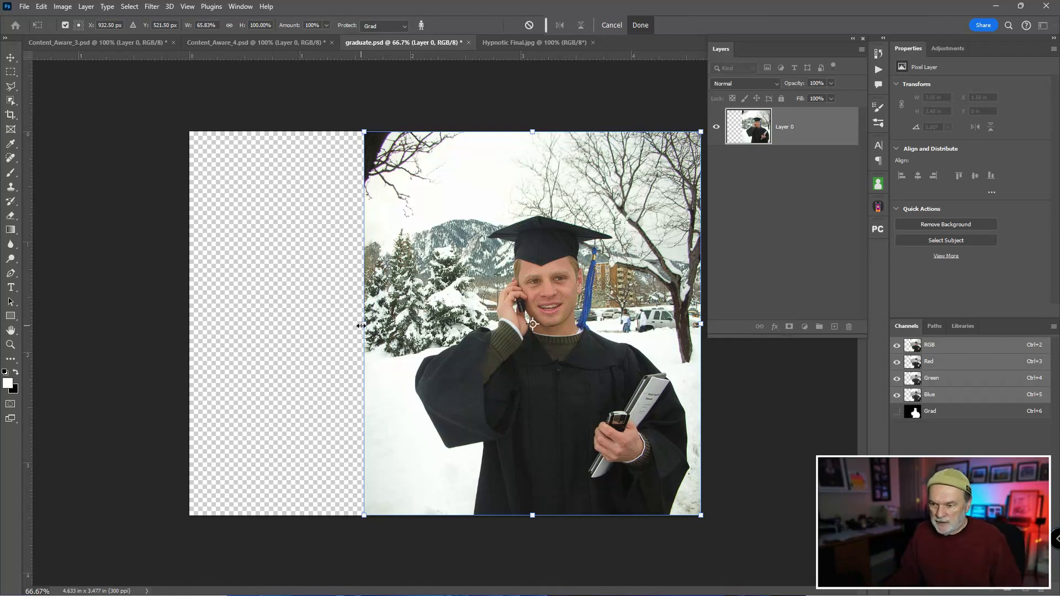
pyautogui.moveTo(362, 326); pyautogui.dragTo(185, 327)
pyautogui.press('Return')
pyautogui.press('w')
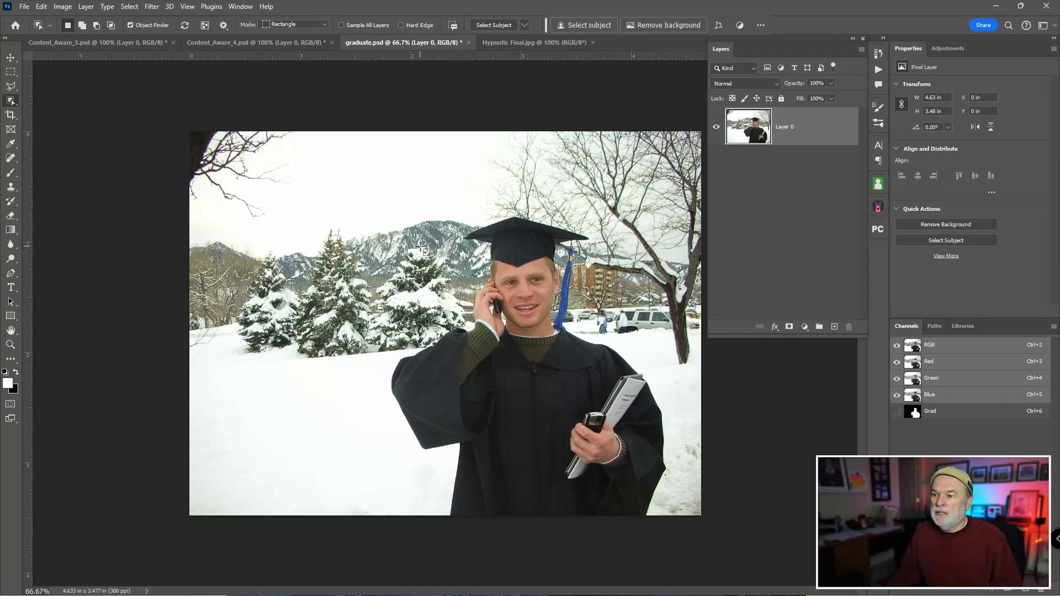
# Reselect the graduate with Select Subject and add the parked cars and people beside him using the Lasso tool.
pyautogui.press('ctrl')
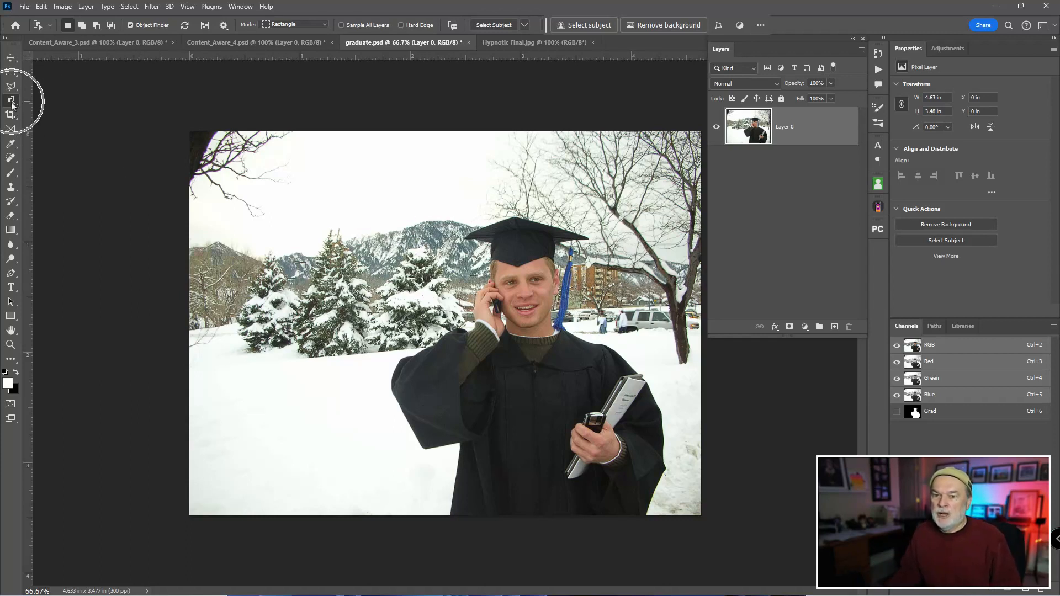
pyautogui.click(581, 27)
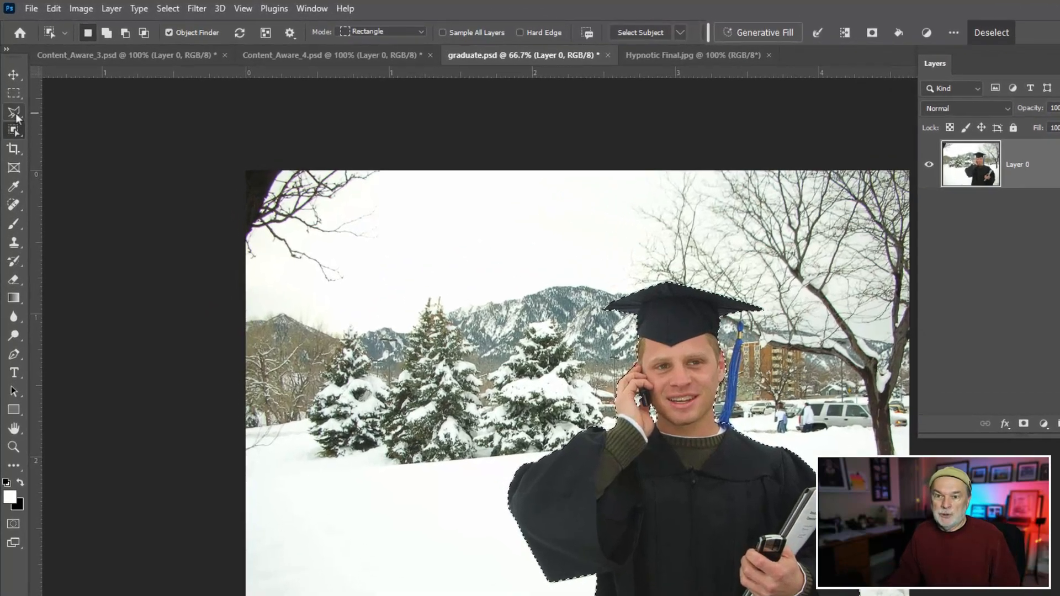
pyautogui.click(11, 86)
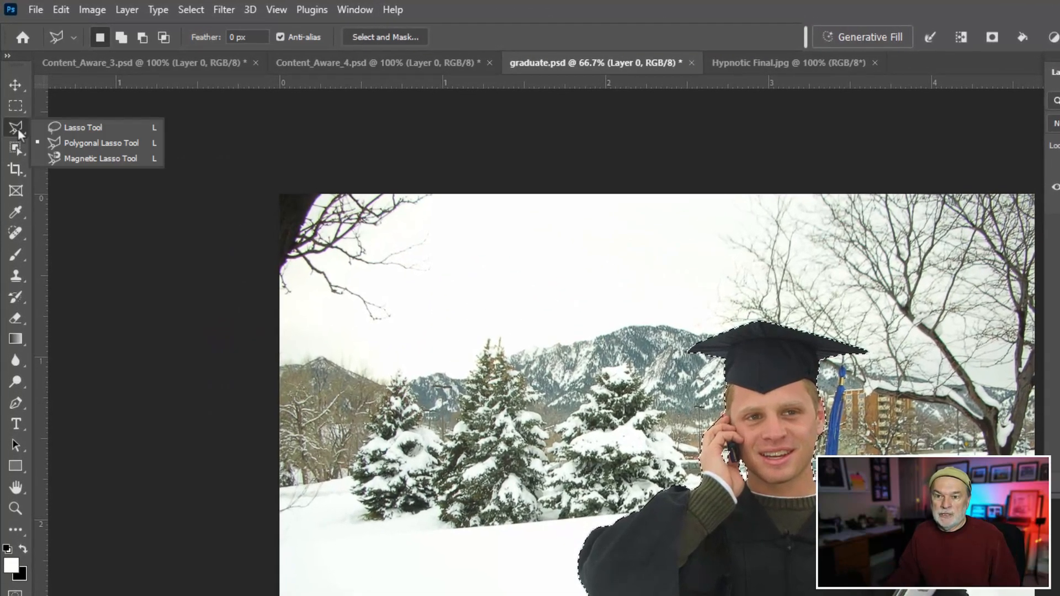
pyautogui.click(67, 127)
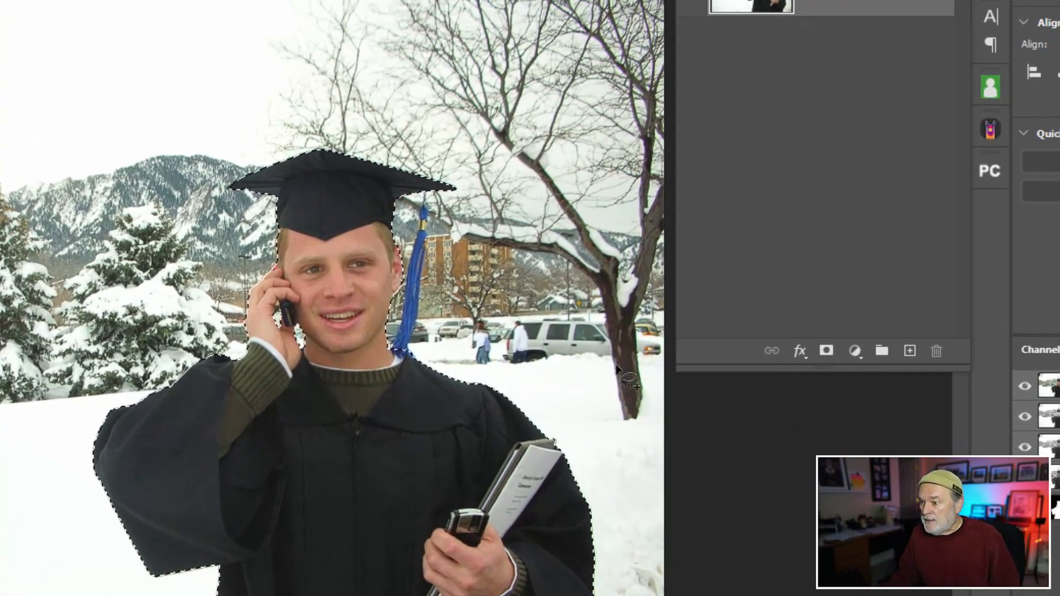
pyautogui.moveTo(620, 321)
pyautogui.mouseDown()
pyautogui.moveTo(456, 325)
pyautogui.moveTo(434, 337)
pyautogui.moveTo(465, 366)
pyautogui.moveTo(617, 375)
pyautogui.moveTo(630, 334)
pyautogui.moveTo(614, 320)
pyautogui.mouseUp()
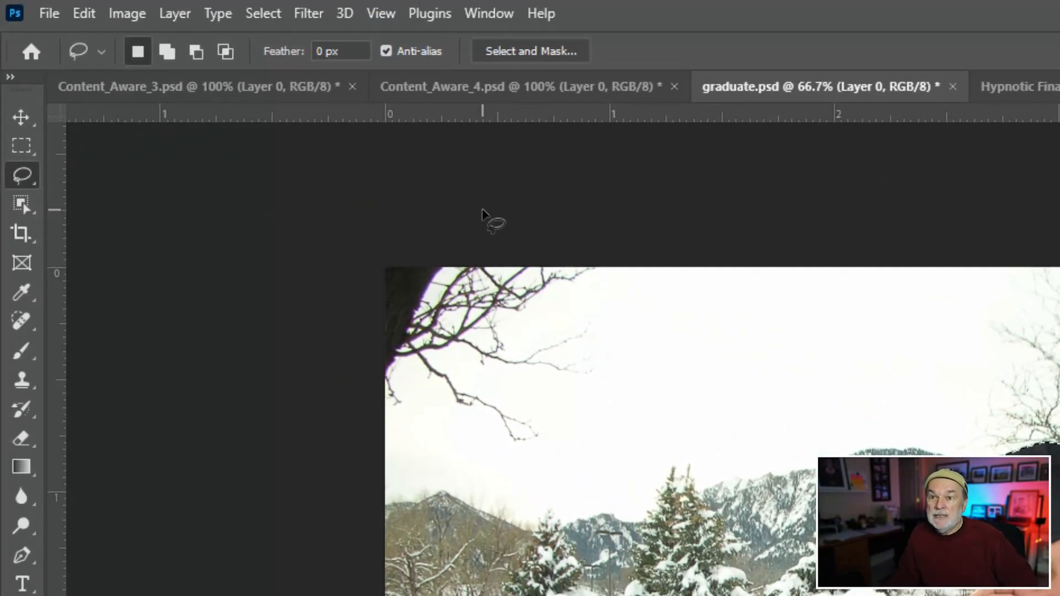
# Save the combined selection of graduate and cars as a new channel named Grad-2 and deselect.
pyautogui.click(264, 16)
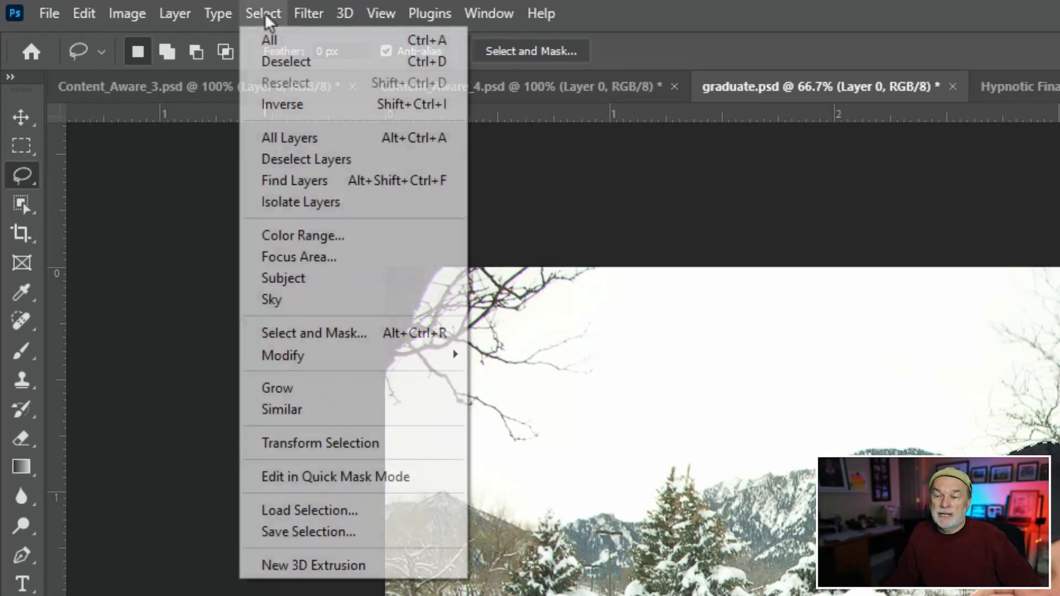
pyautogui.click(325, 532)
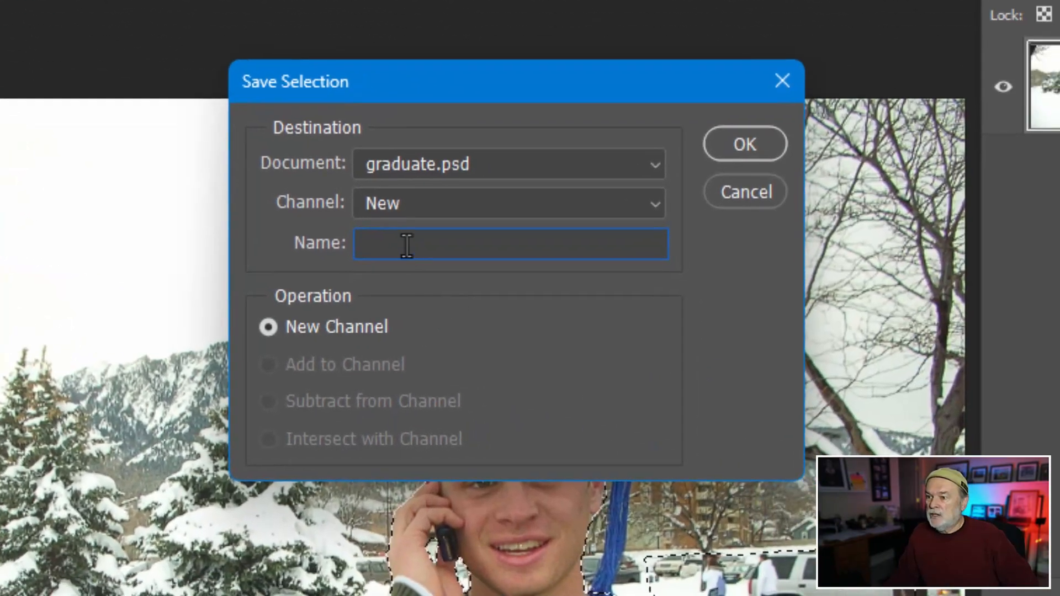
pyautogui.write('Grad')
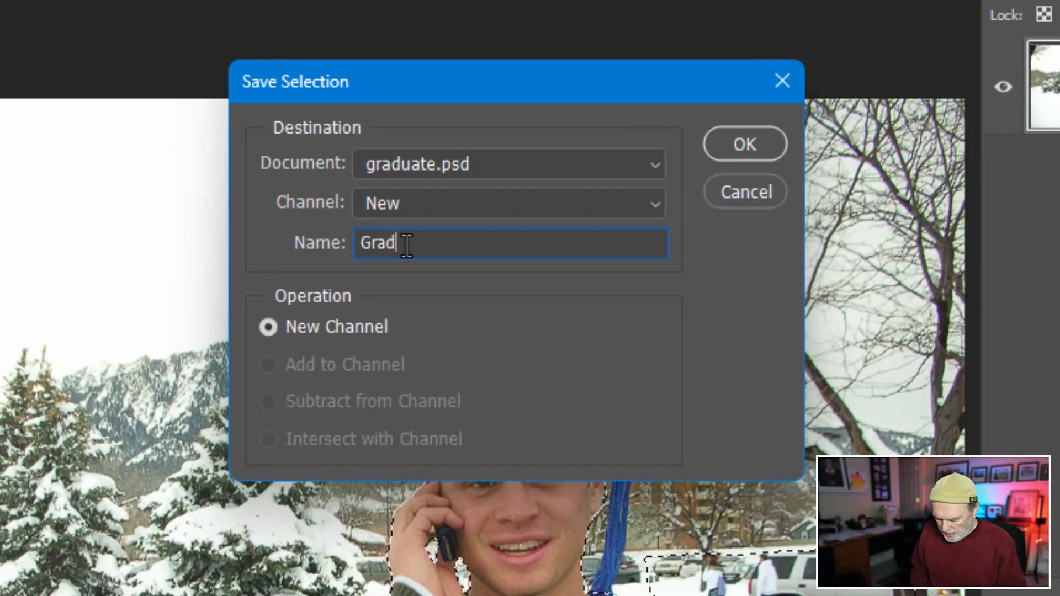
pyautogui.write('-2')
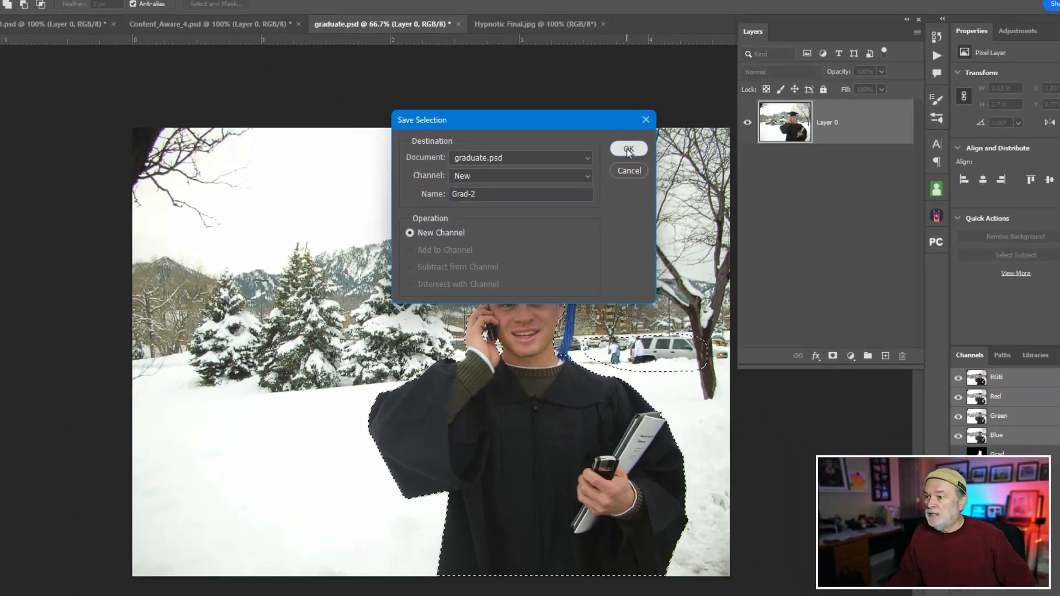
pyautogui.click(745, 144)
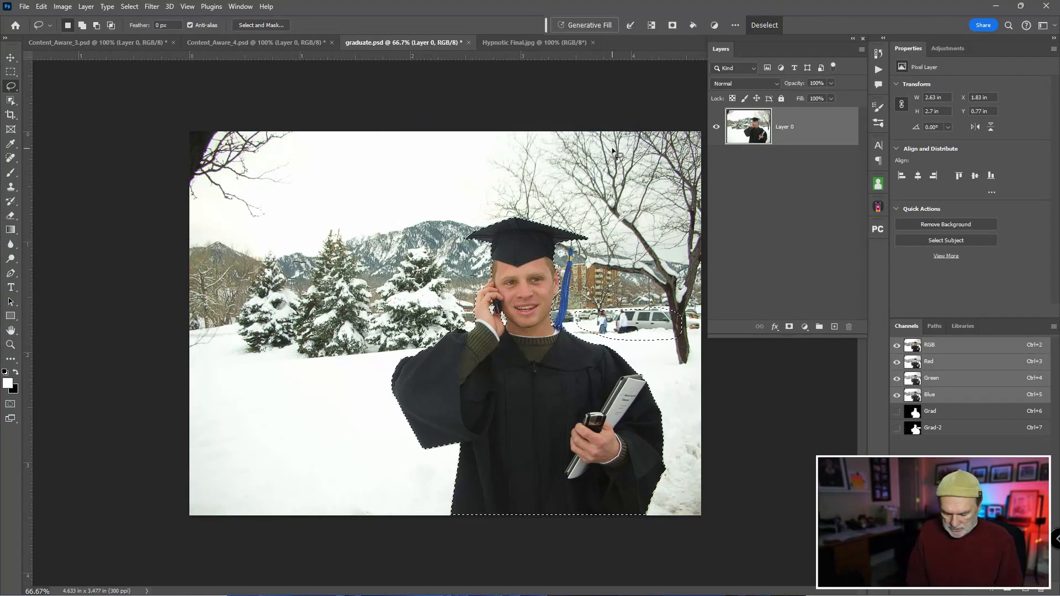
pyautogui.hotkey('ctrl', 'd')
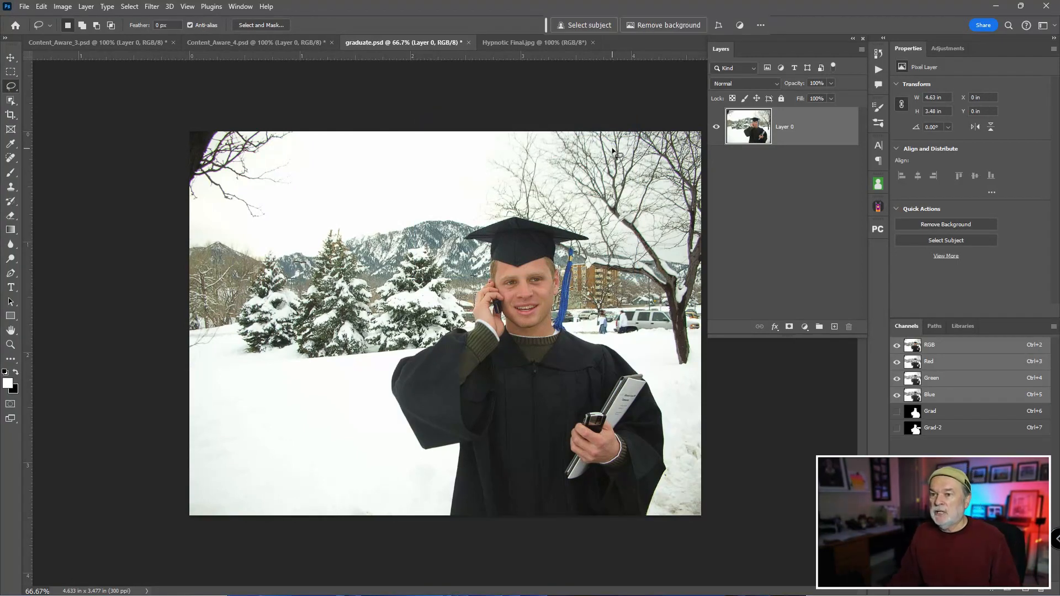
# Content-aware scale the graduate photo from its left edge to about 2.92 in wide with Grad-2 protected, and apply it.
pyautogui.click(42, 8)
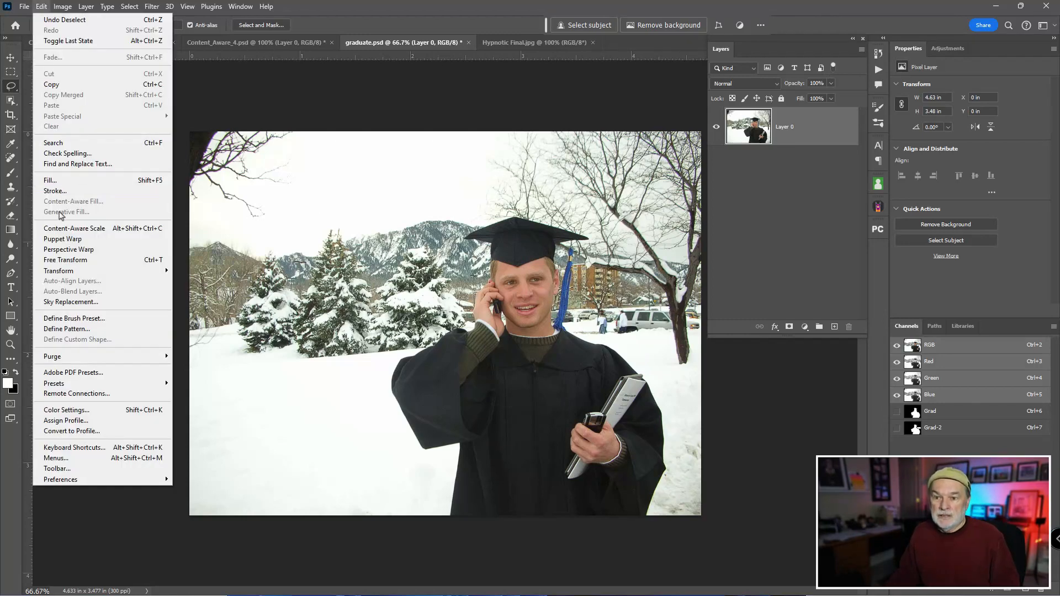
pyautogui.click(62, 229)
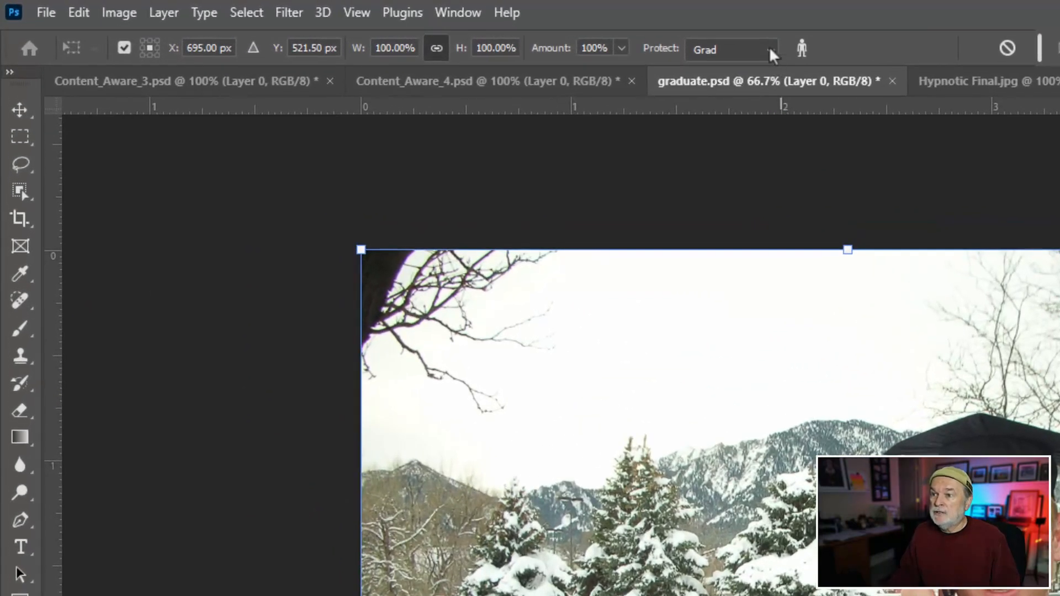
pyautogui.click(405, 26)
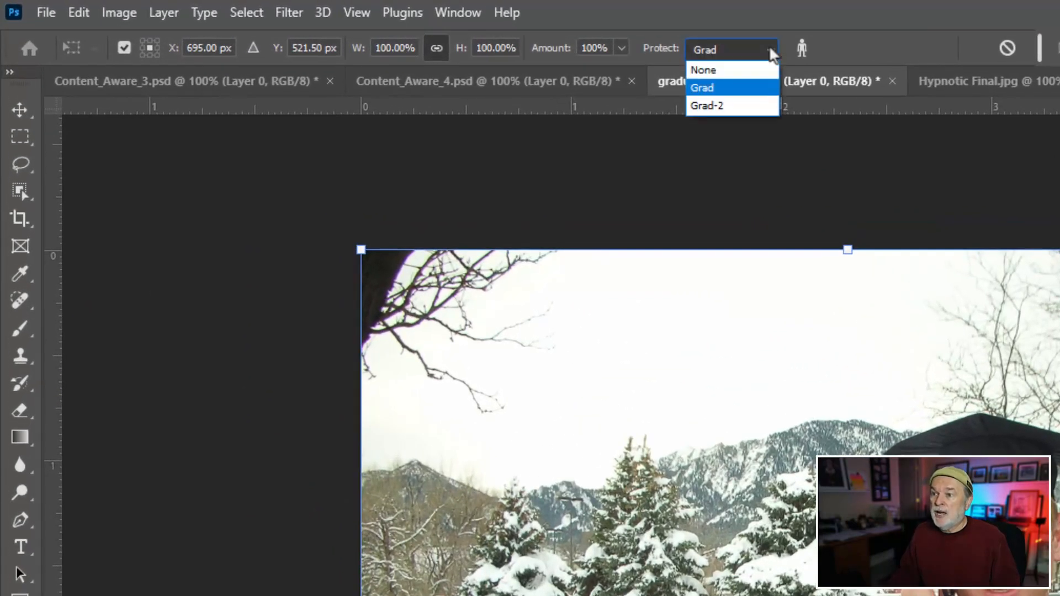
pyautogui.click(723, 105)
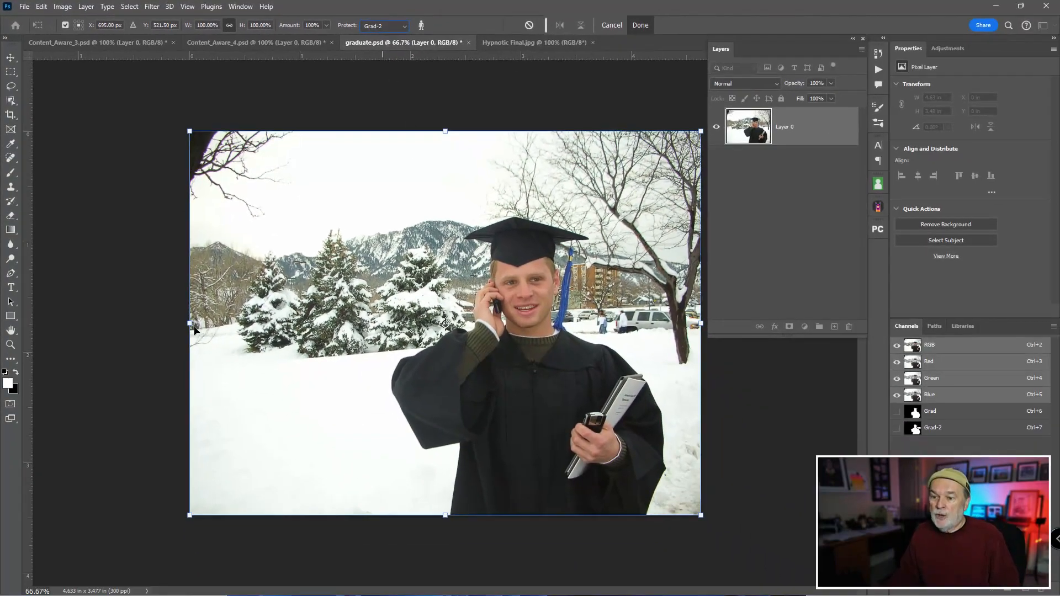
pyautogui.moveTo(190, 324); pyautogui.dragTo(379, 328)
pyautogui.press('Return')
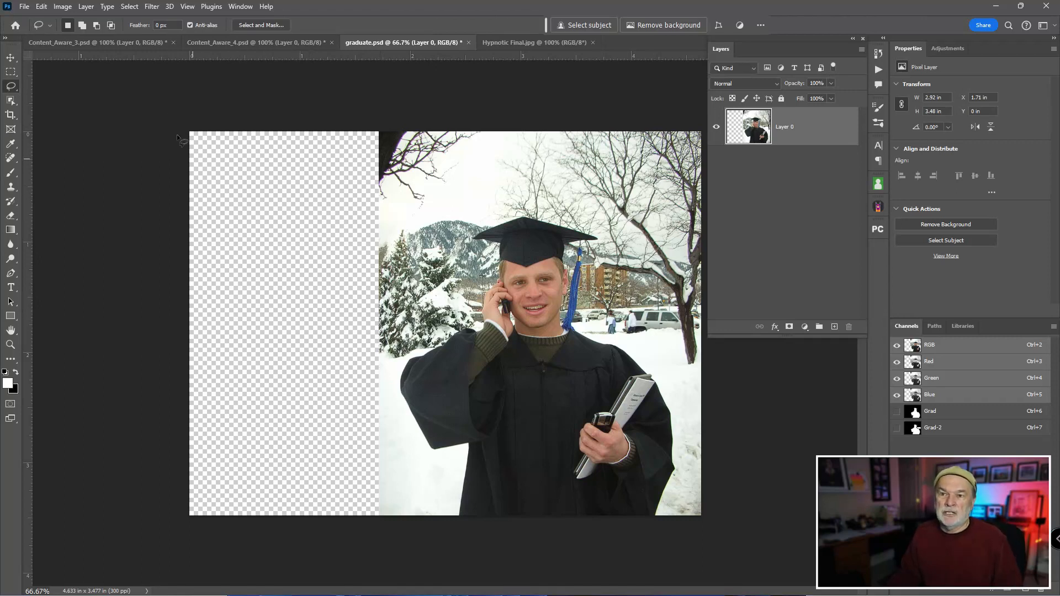
# Trim the canvas based on transparent pixels on all four sides.
pyautogui.click(62, 6)
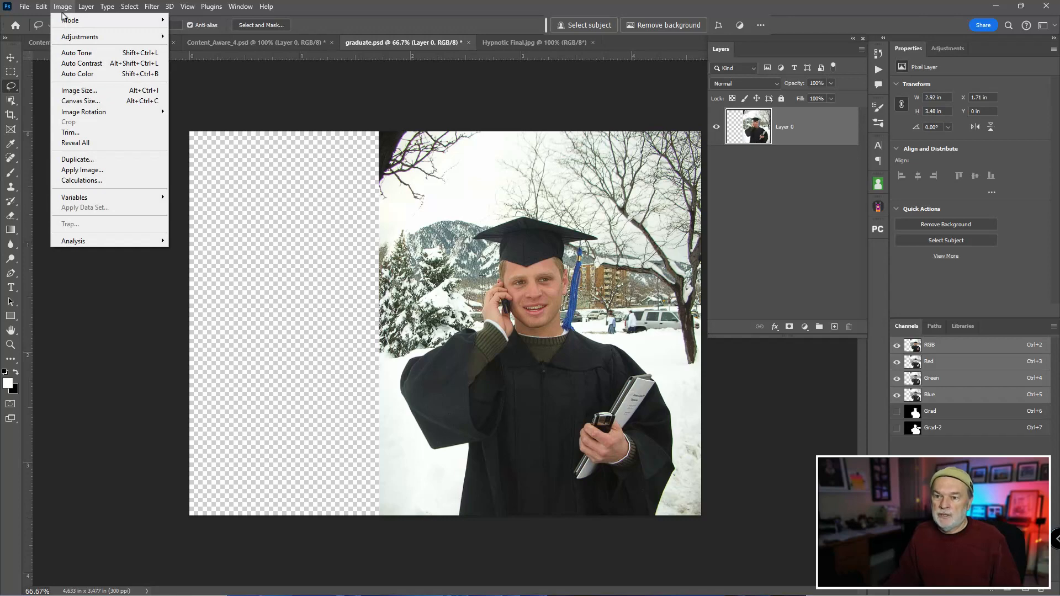
pyautogui.click(70, 133)
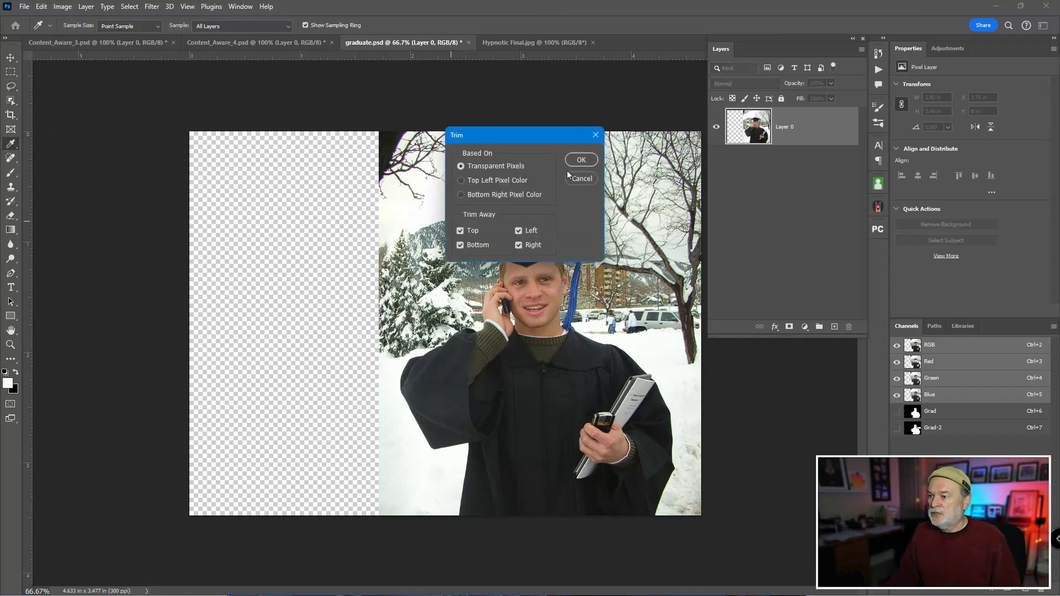
pyautogui.click(581, 160)
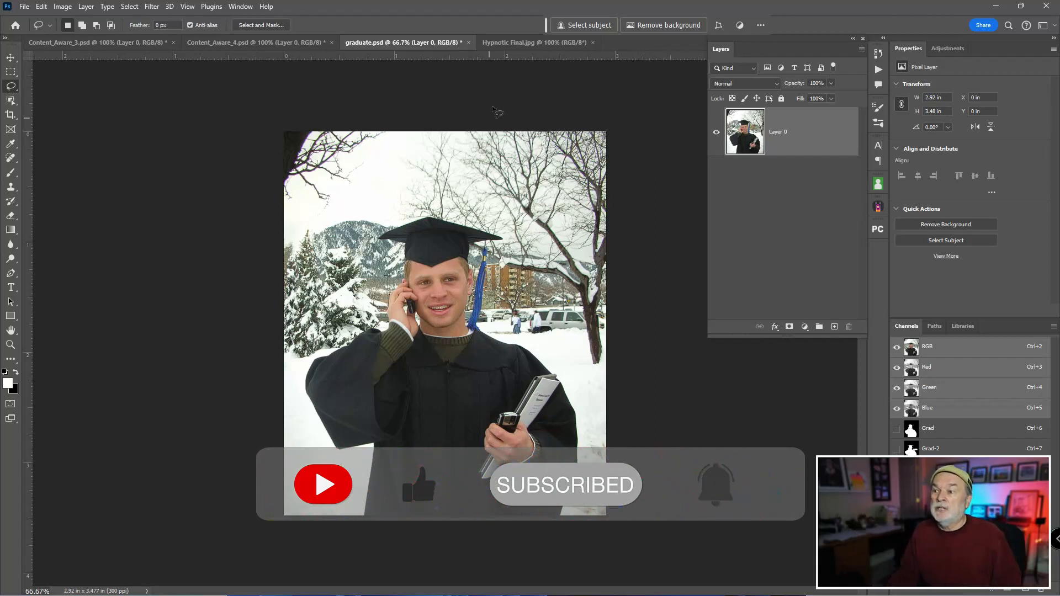
# In Hypnotic Final.jpg, unlock the Background layer and content-aware scale it down from its top edge to about 76.83% height, without protection.
pyautogui.click(530, 43)
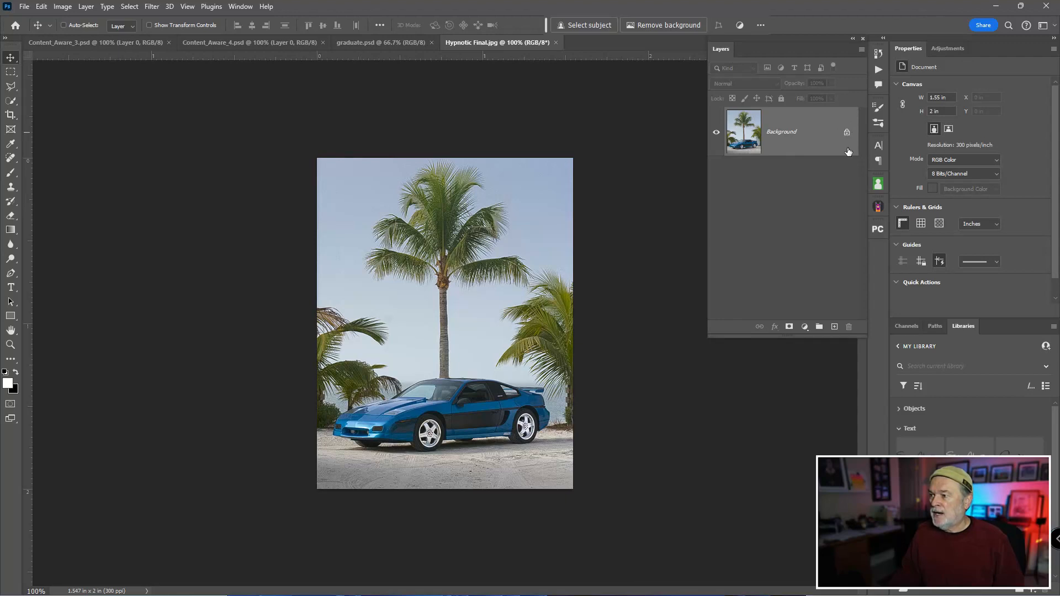
pyautogui.click(848, 134)
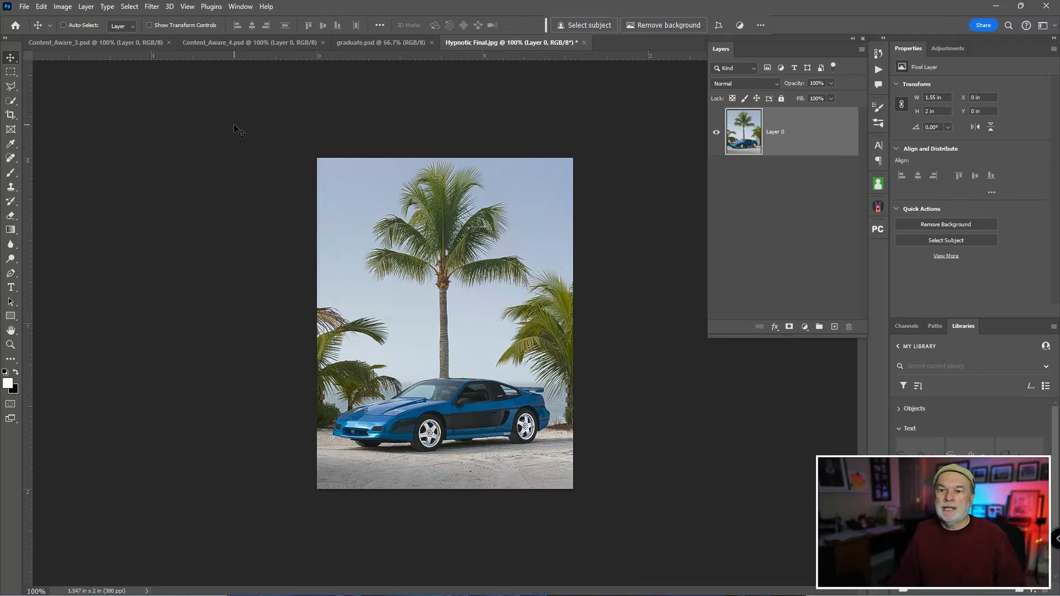
pyautogui.click(41, 7)
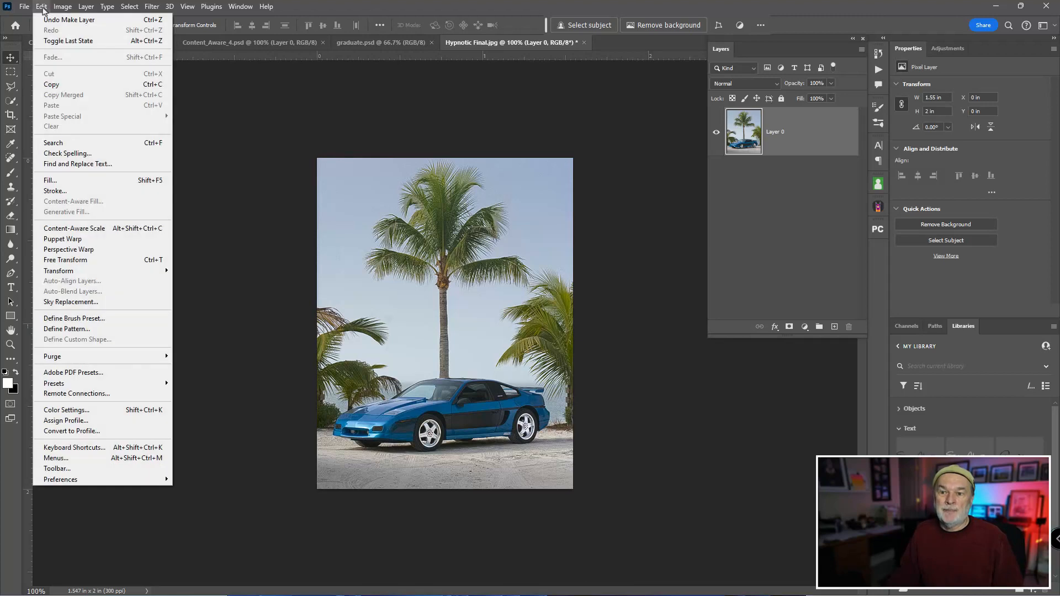
pyautogui.click(87, 232)
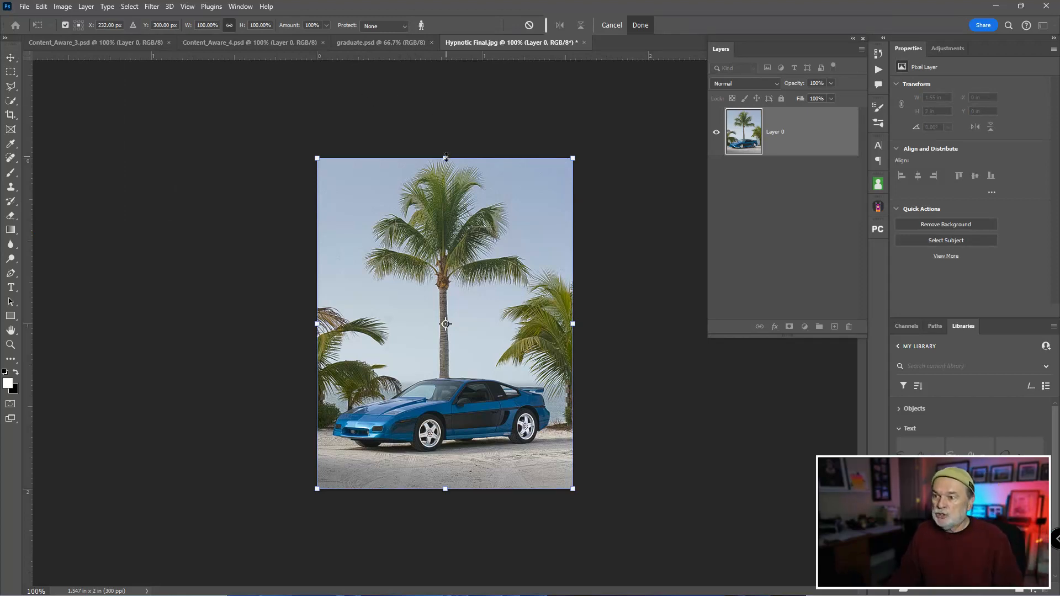
pyautogui.moveTo(446, 156); pyautogui.dragTo(440, 233)
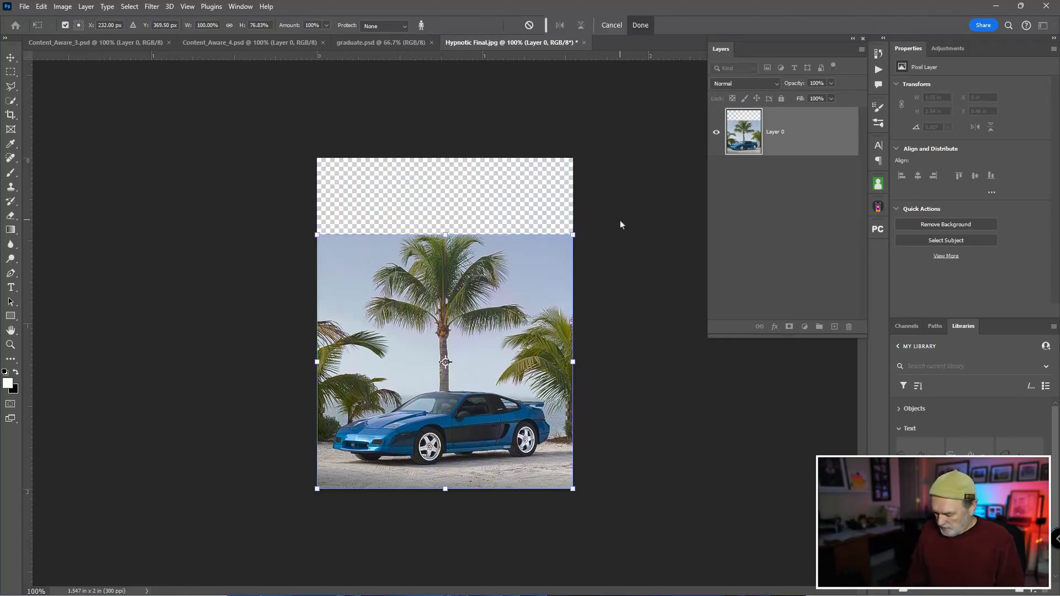
pyautogui.press('Return')
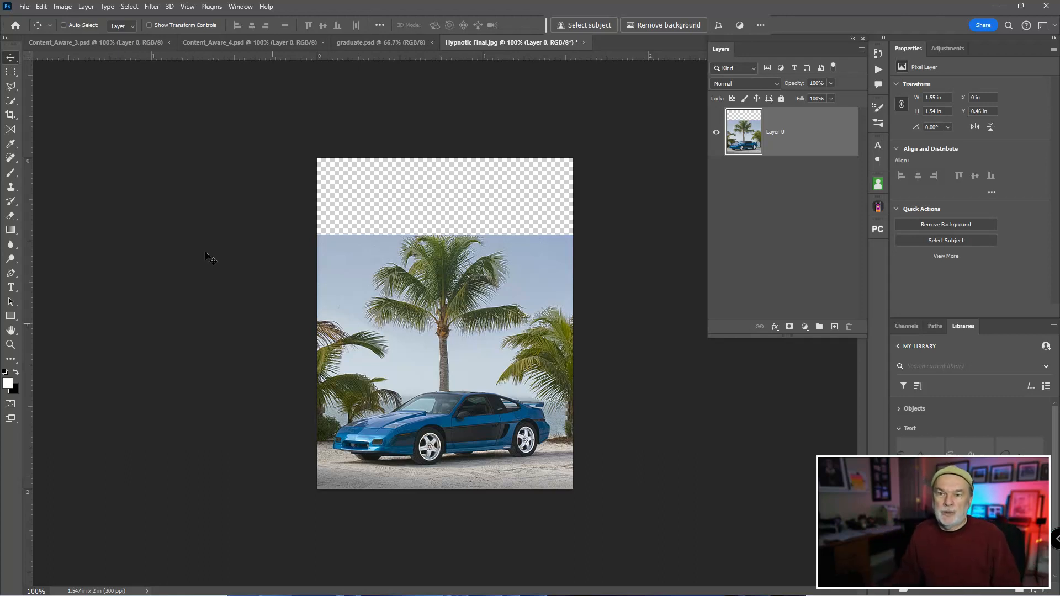
# Trim the car photo's canvas based on transparent pixels on all four sides.
pyautogui.click(66, 8)
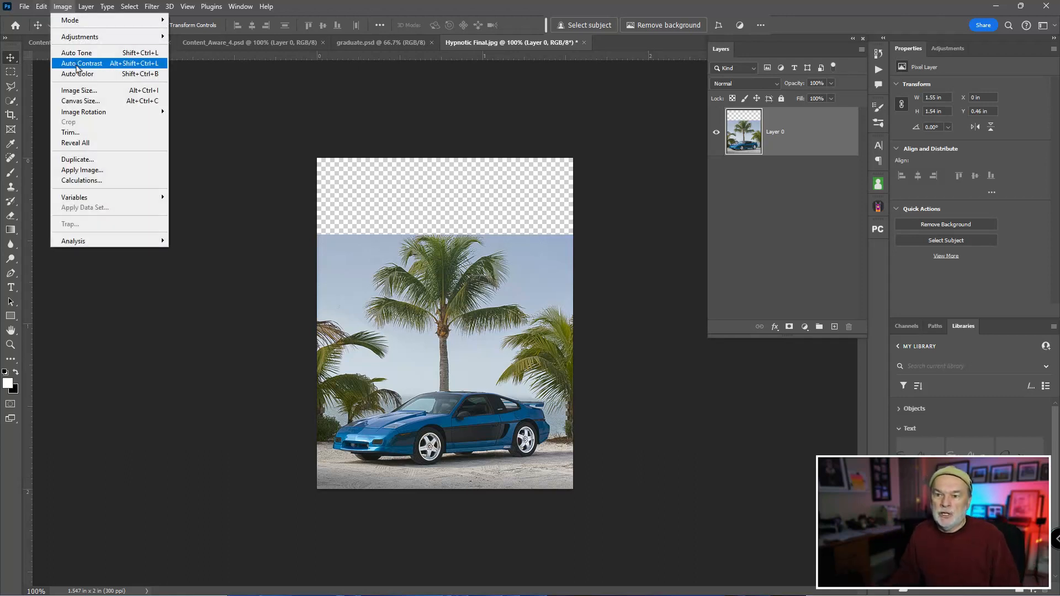
pyautogui.click(70, 132)
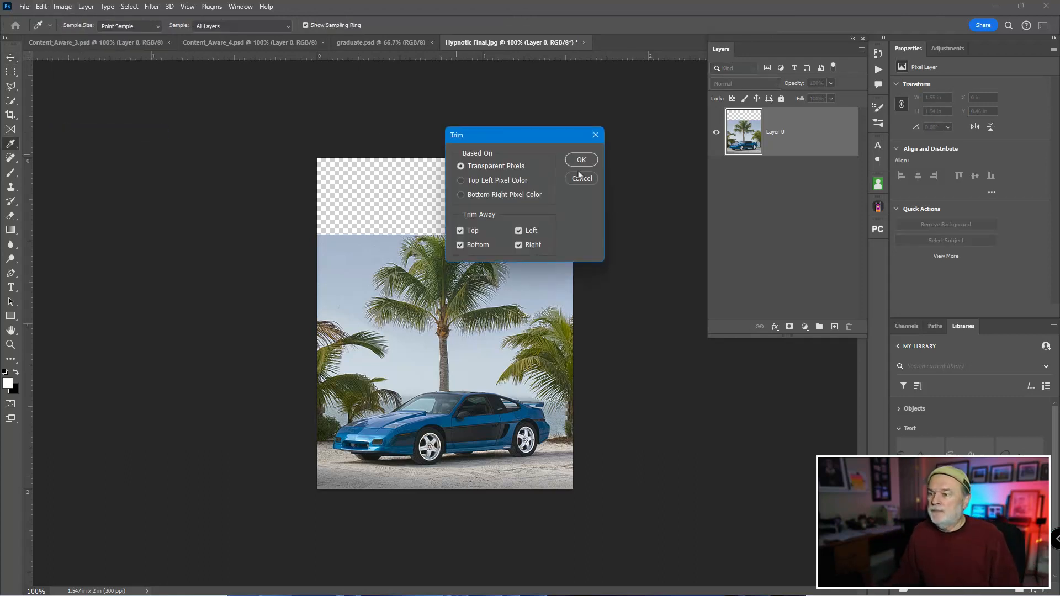
pyautogui.click(581, 160)
pyautogui.press('v')
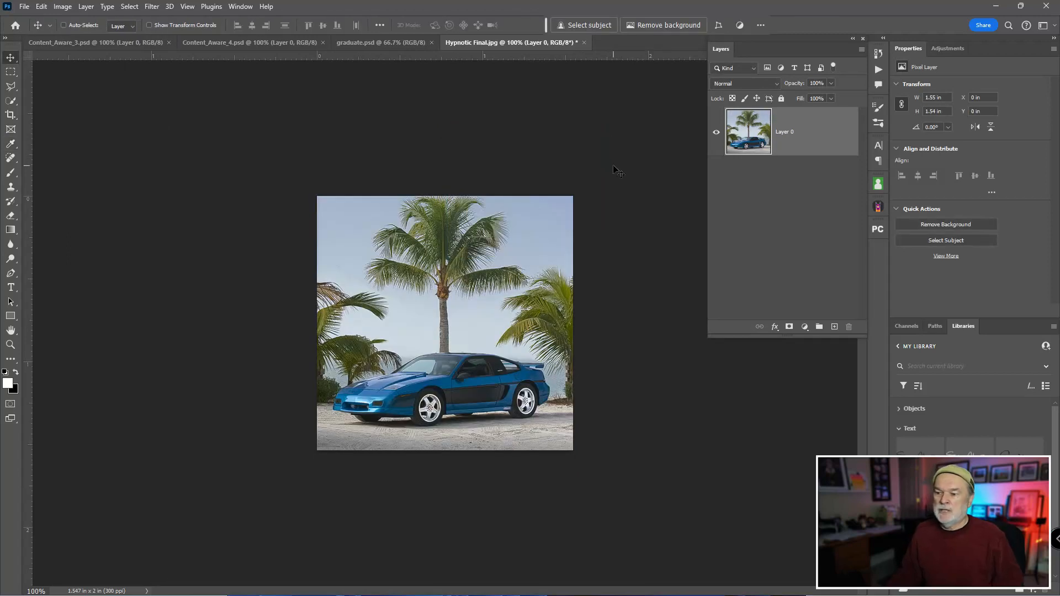